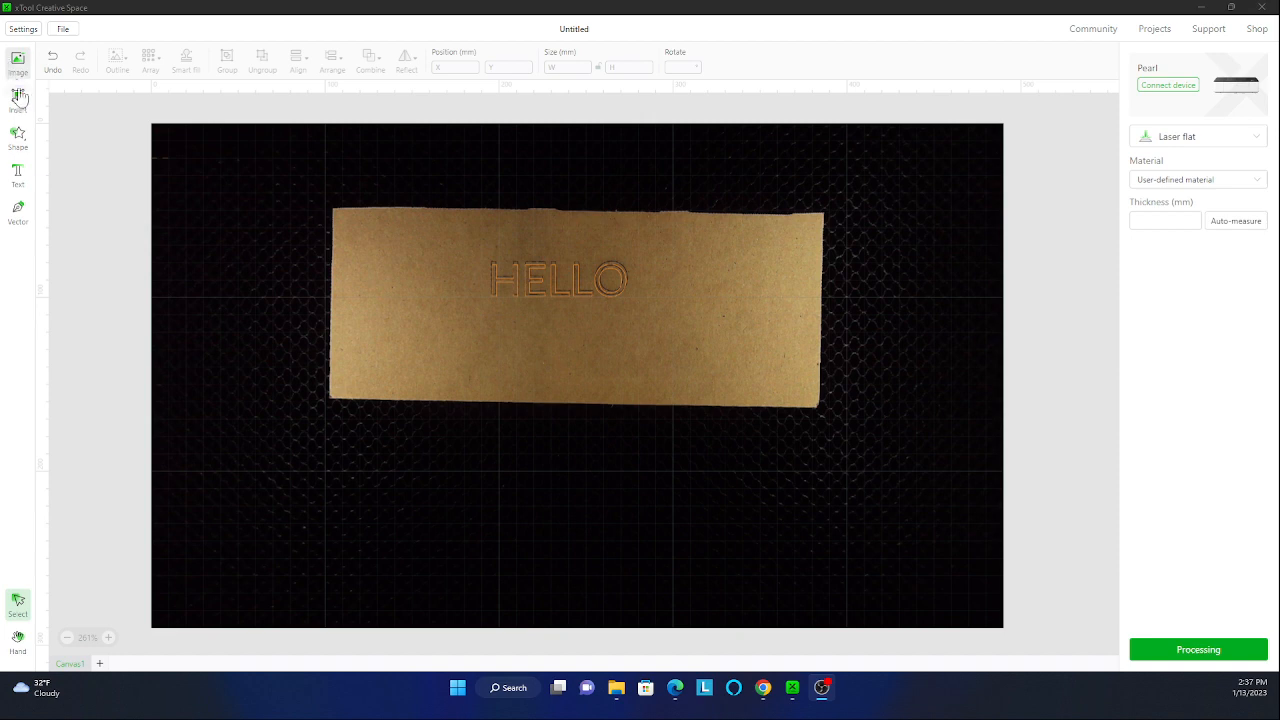
Step: Draw a closed five-point vector shape about 152 × 63 mm around the HELLO text on the cardboard
mouse_move(16, 98)
left_click(17, 214)
left_click(411, 281)
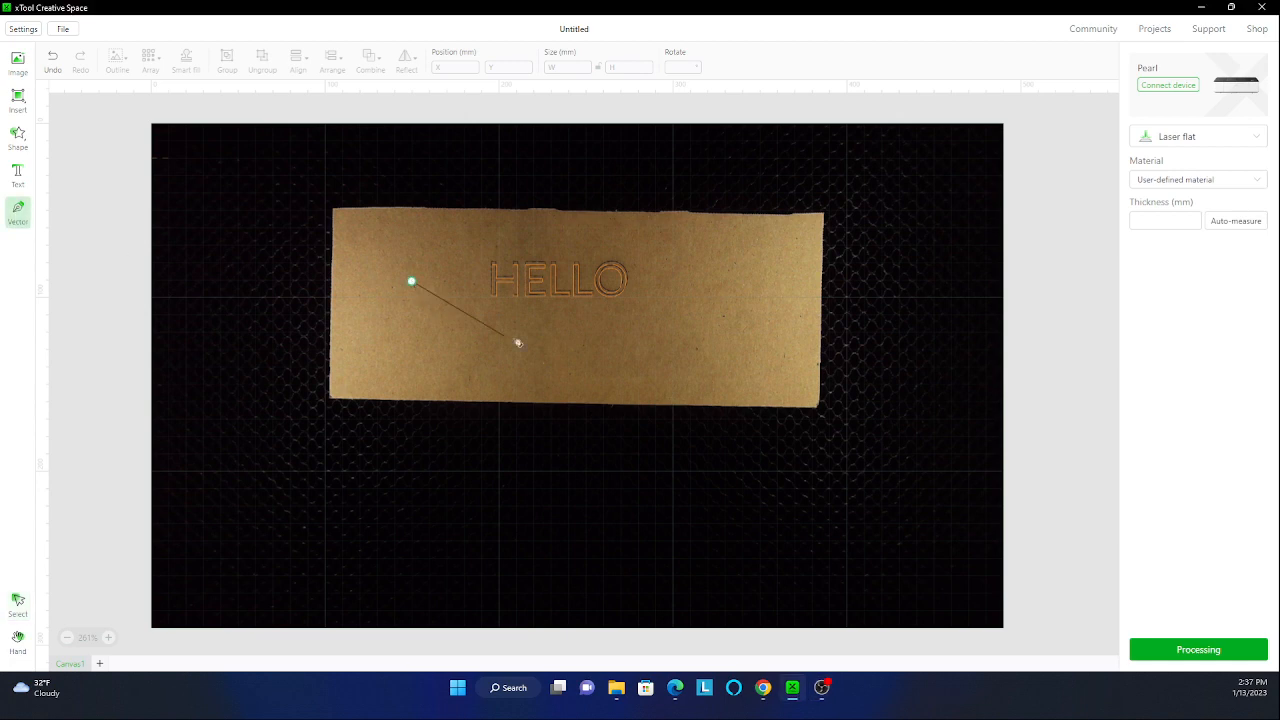
left_click(524, 341)
left_click(677, 296)
left_click(649, 237)
left_click(509, 233)
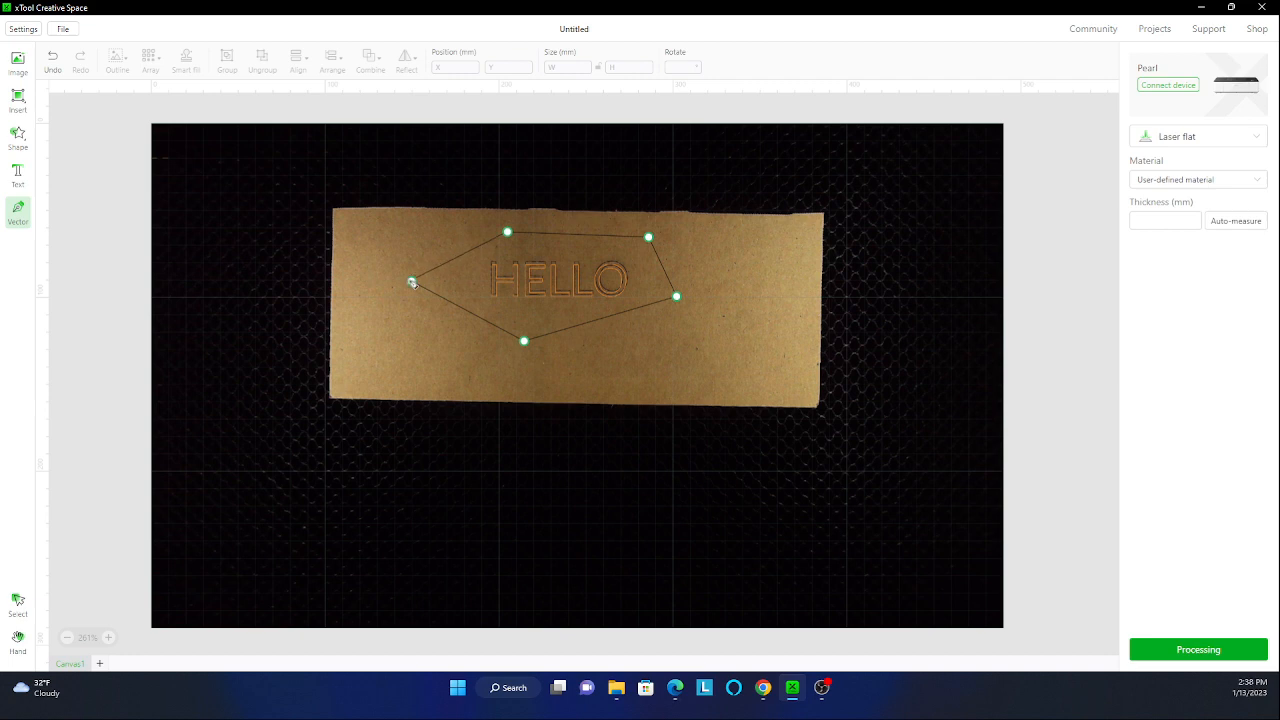
left_click(412, 282)
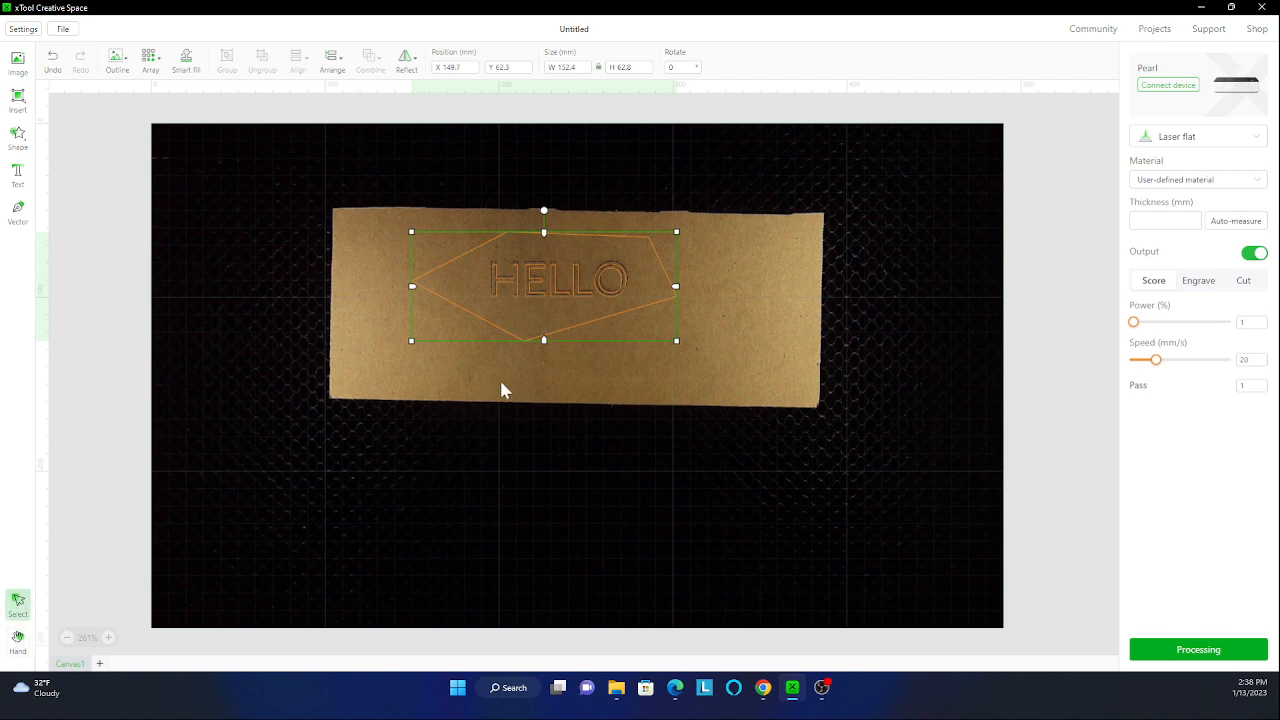
Step: Pan the canvas view around the cardboard with the Hand tool and by dragging temporarily while in Select mode
left_click(18, 640)
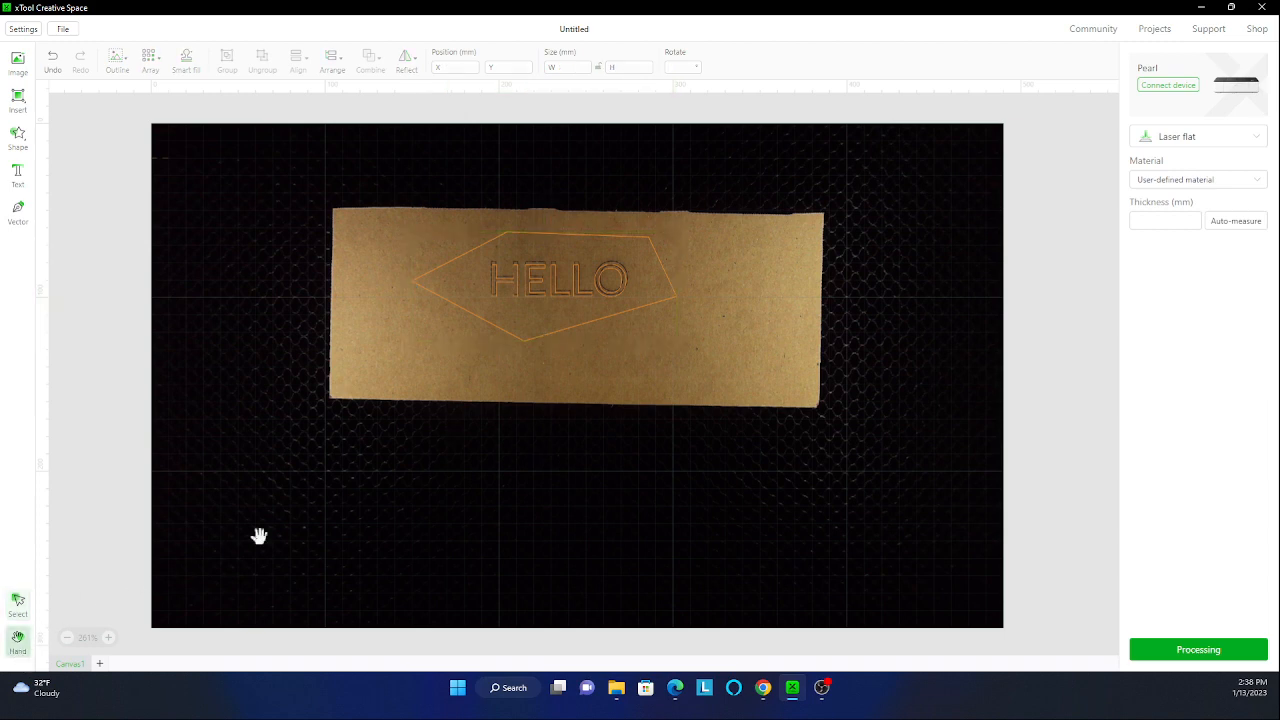
left_click_drag(571, 429, 583, 406)
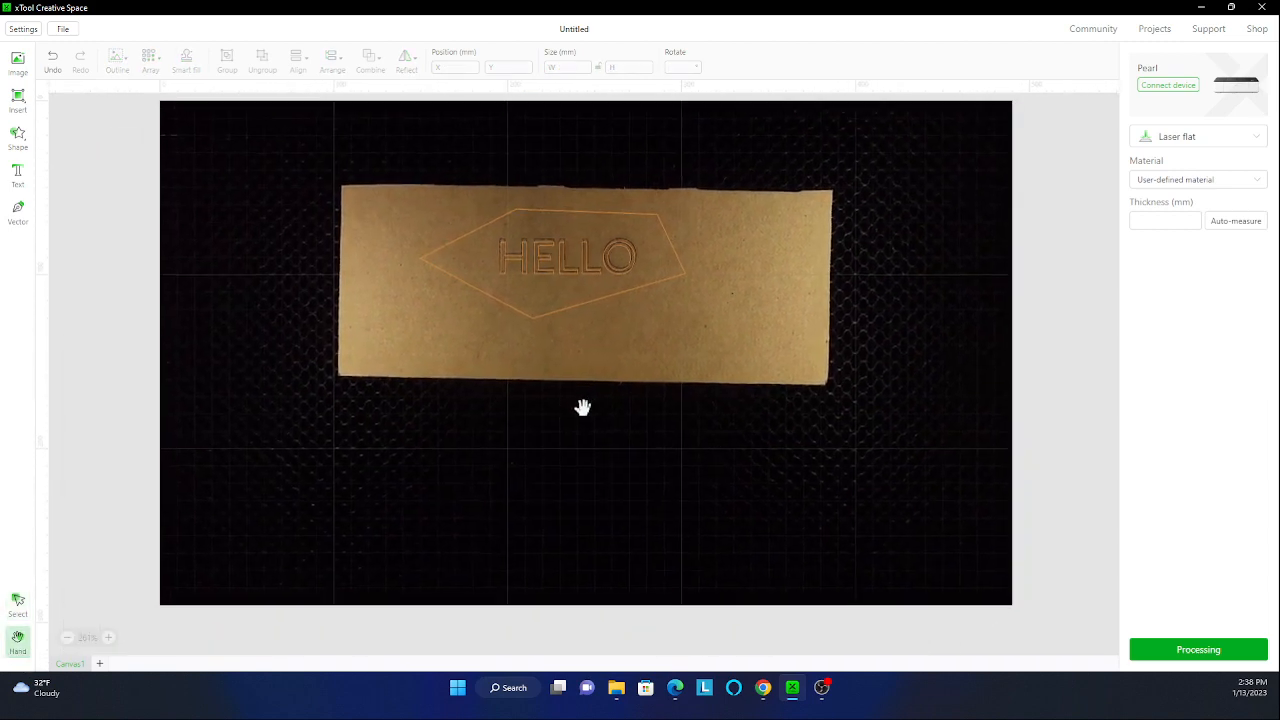
left_click(18, 602)
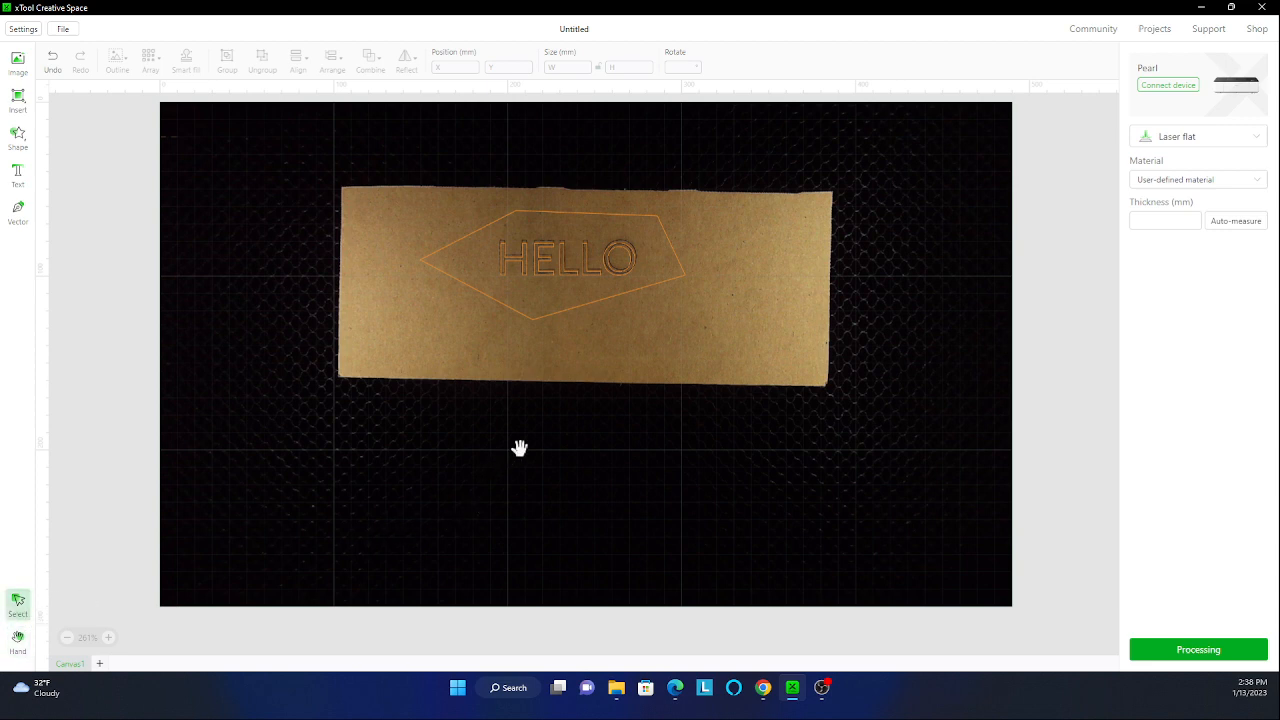
mouse_move(531, 437)
left_mouse_down()
mouse_move(389, 500)
mouse_move(527, 439)
left_mouse_up()
left_click_drag(698, 358, 583, 375)
left_click_drag(331, 399, 481, 386)
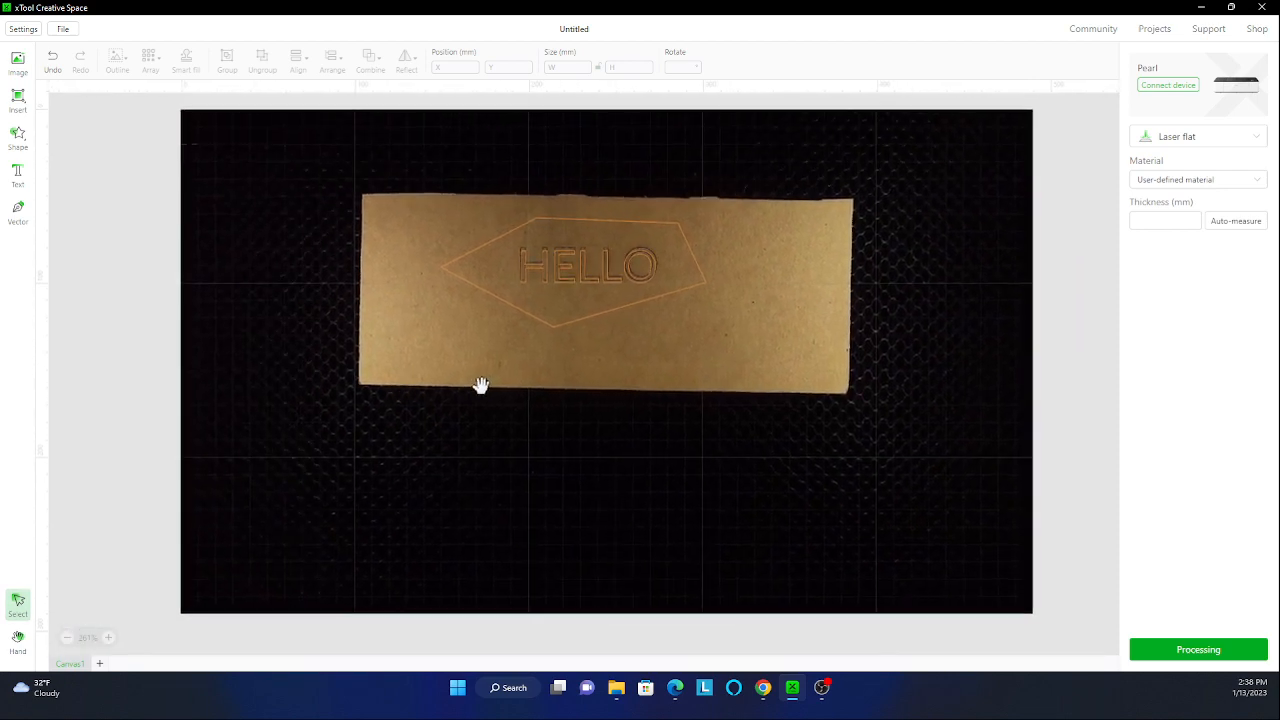
Step: Examine the cardboard's edges and how the HELLO outlines line up with the marks in the camera image
scroll(485, 387, "up", 4)
scroll(485, 387, "down", 4)
scroll(523, 401, "up", 4)
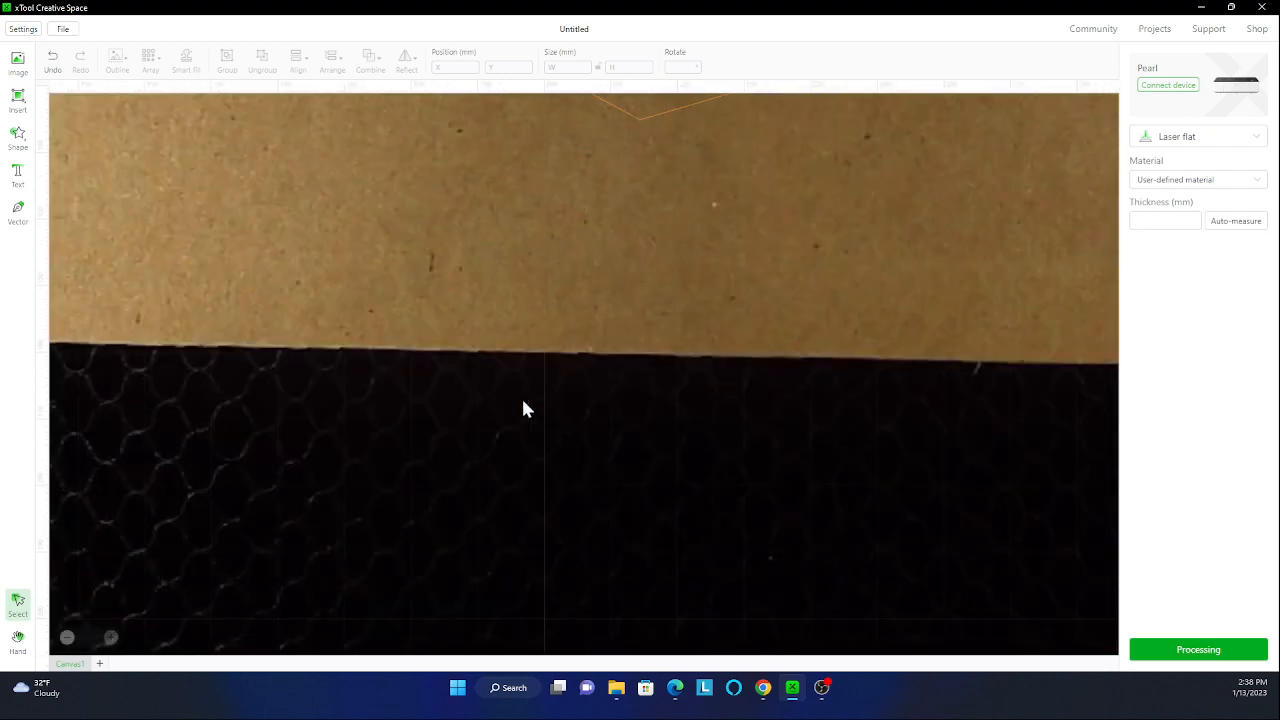
scroll(523, 401, "down", 6)
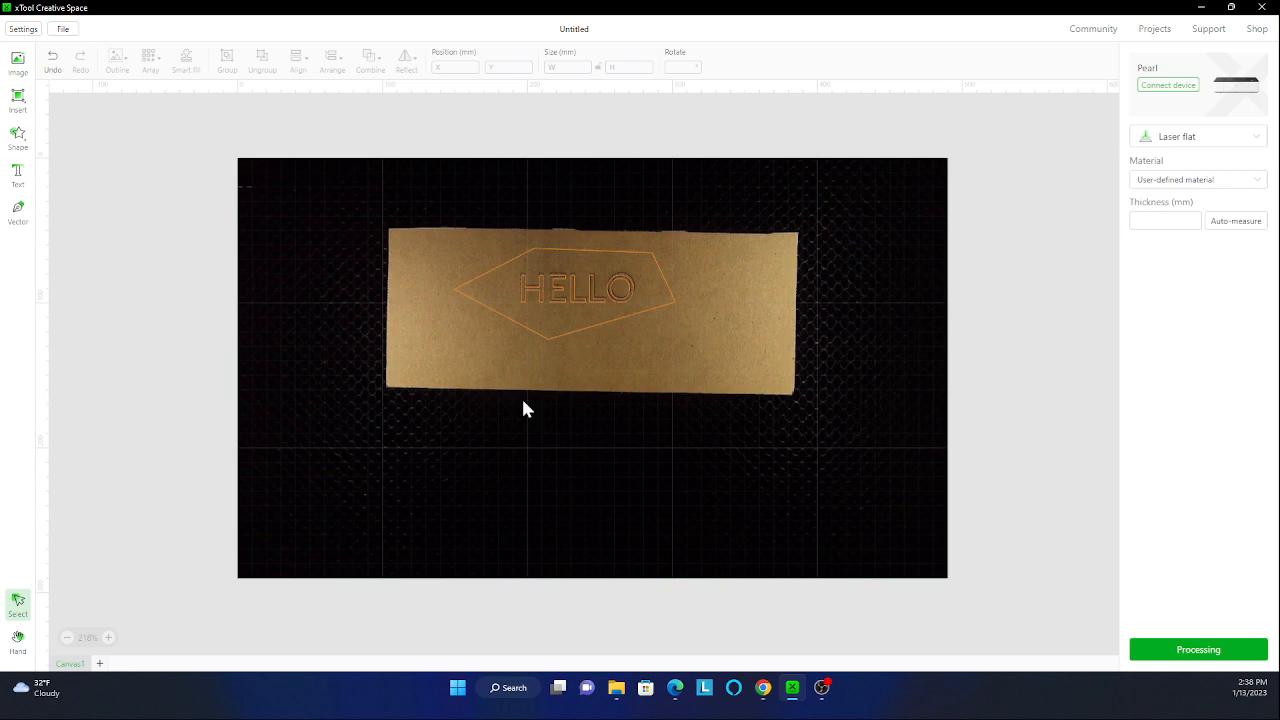
scroll(523, 401, "up", 5)
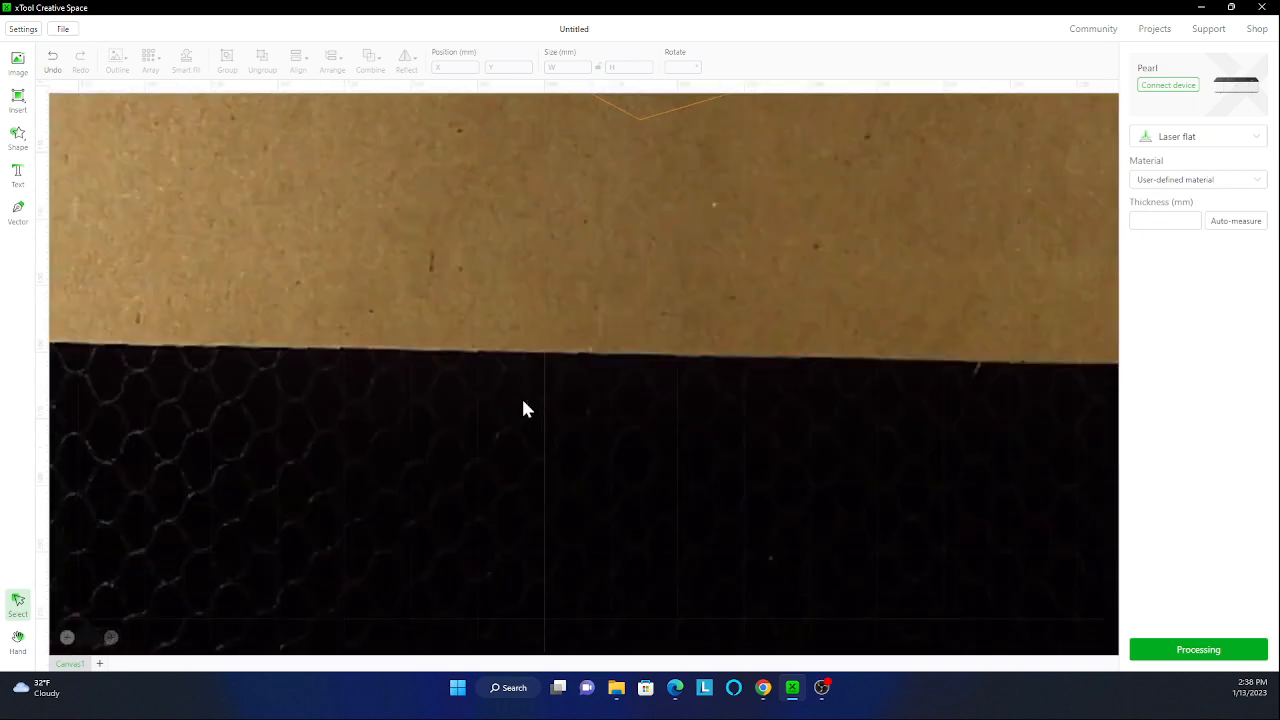
key("space")
left_click_drag(640, 369, 394, 524)
left_click_drag(788, 290, 637, 569)
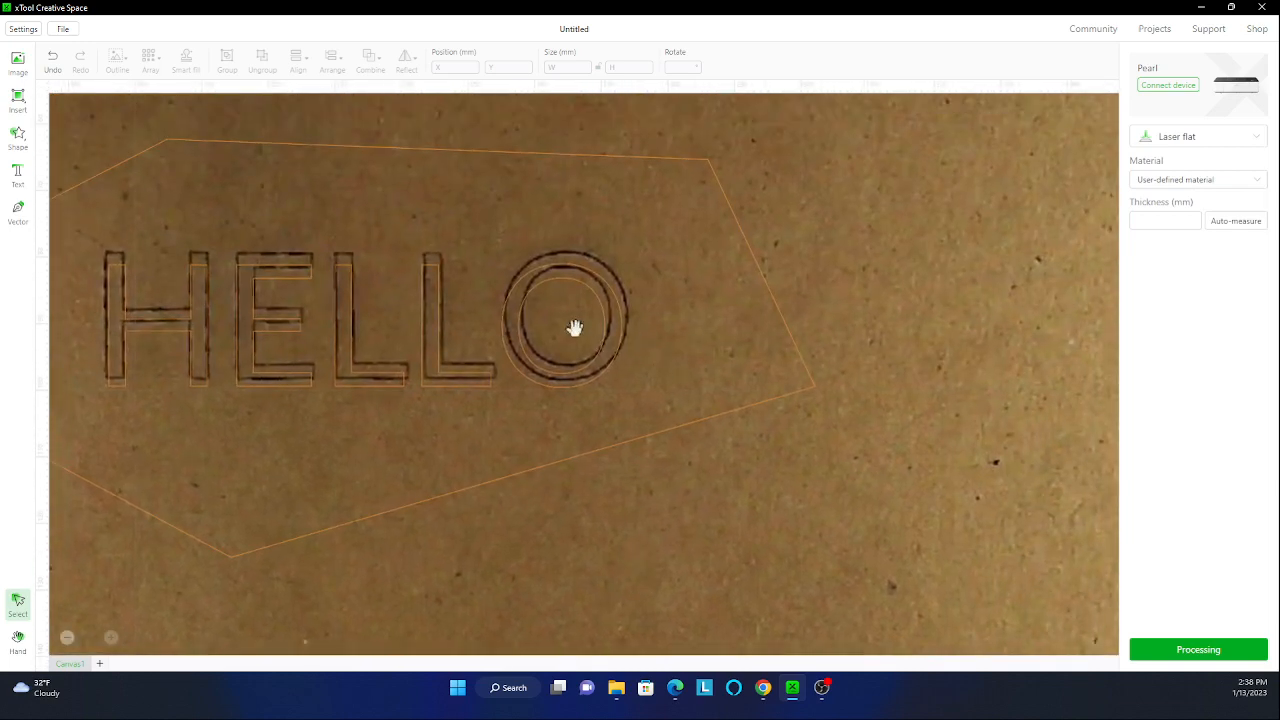
scroll(566, 384, "down", 5)
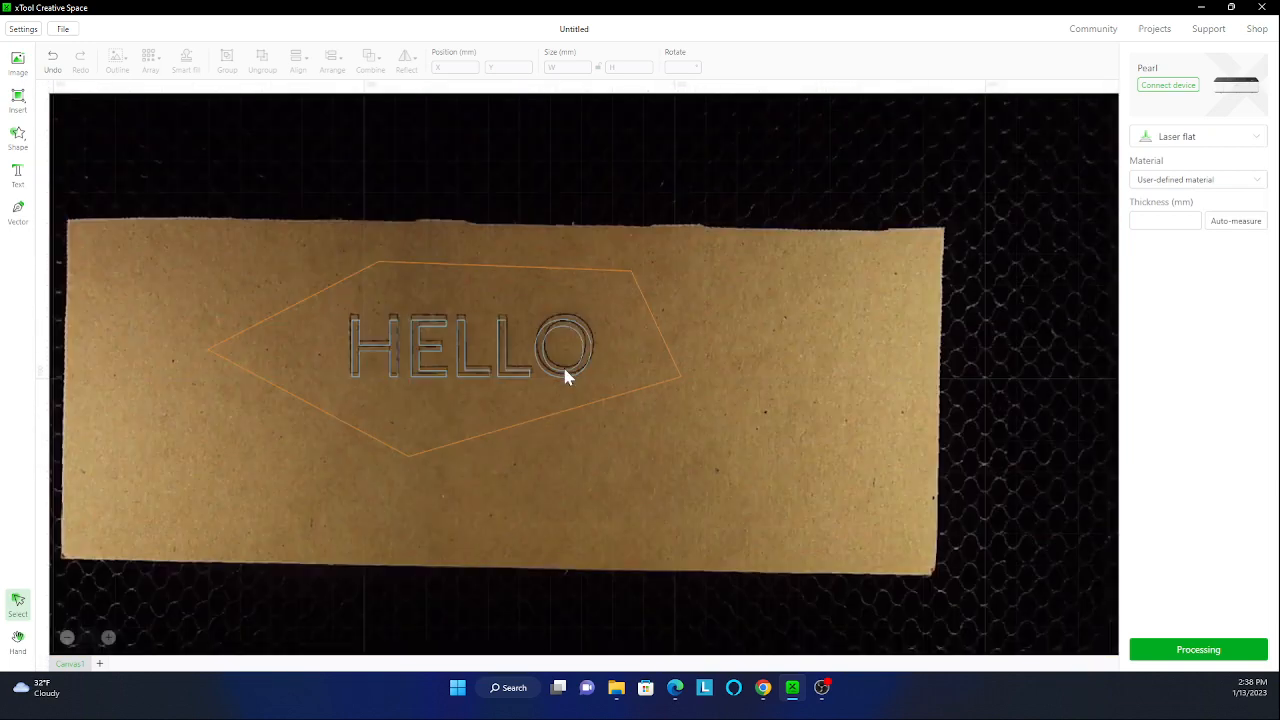
scroll(565, 378, "down", 2)
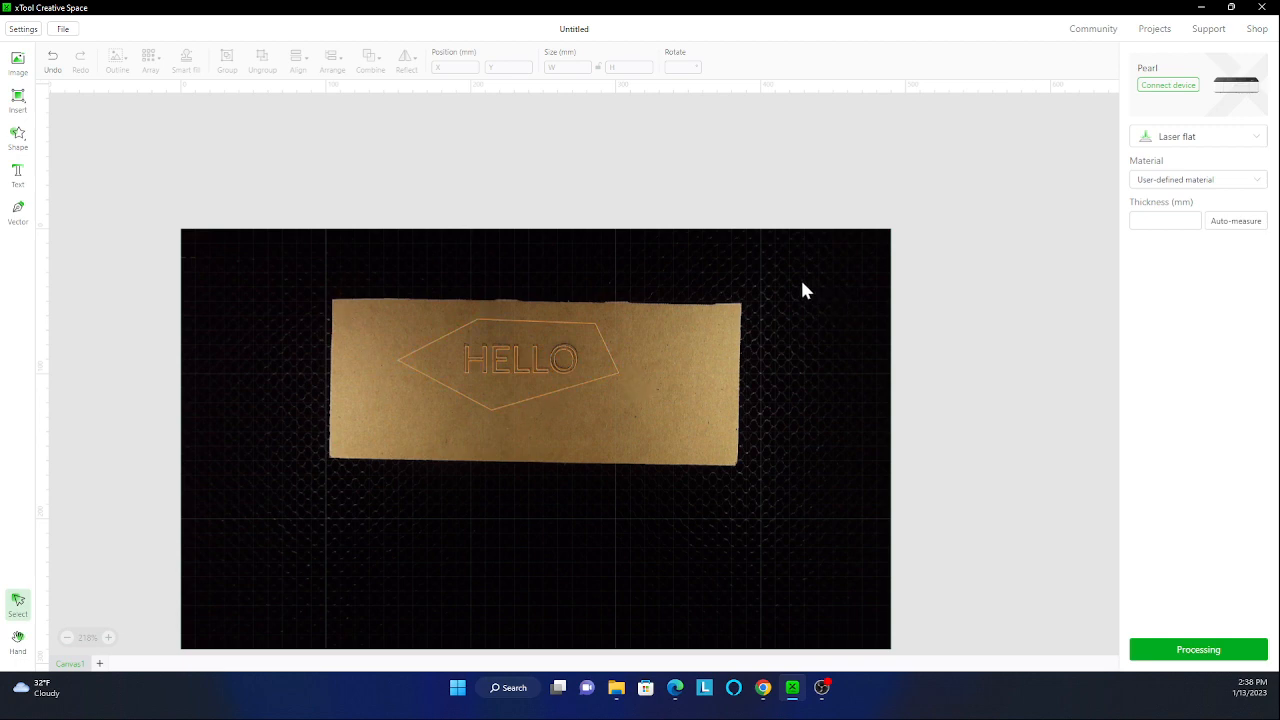
scroll(332, 397, "up", 4)
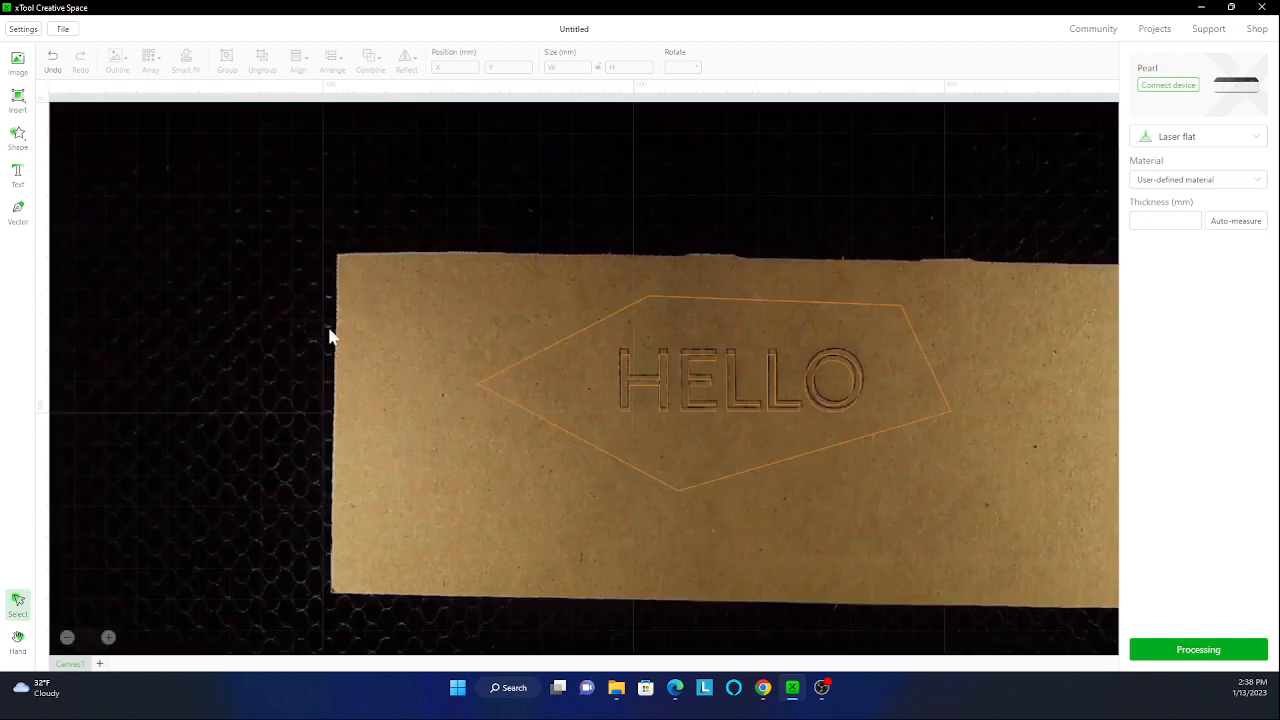
scroll(329, 286, "up", 2)
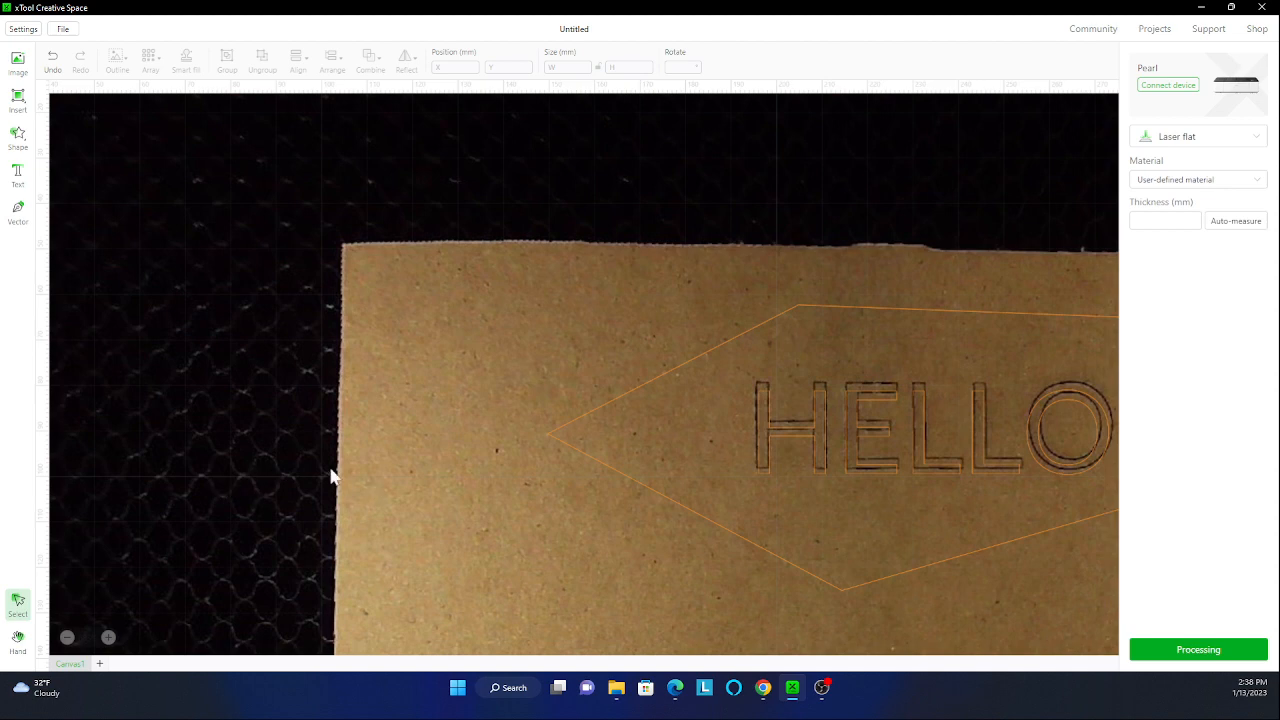
scroll(355, 462, "down", 2)
scroll(370, 318, "down", 2)
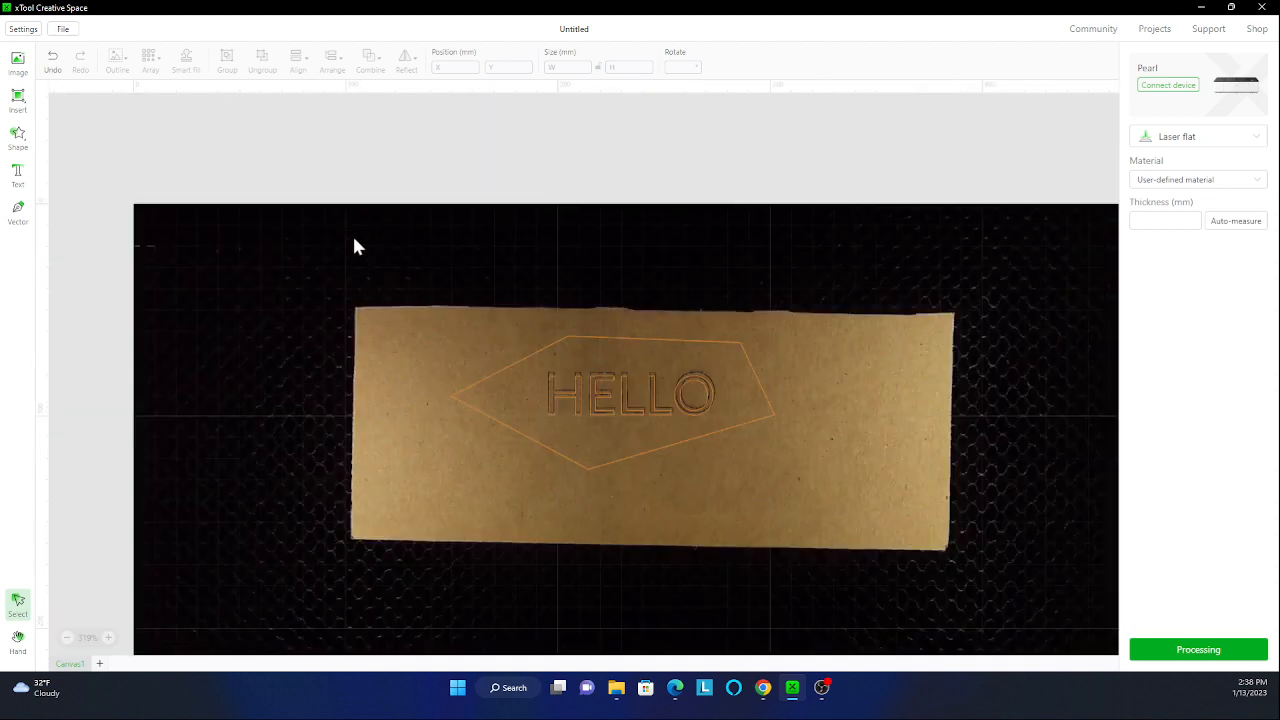
scroll(420, 445, "down", 3)
scroll(551, 440, "up", 2)
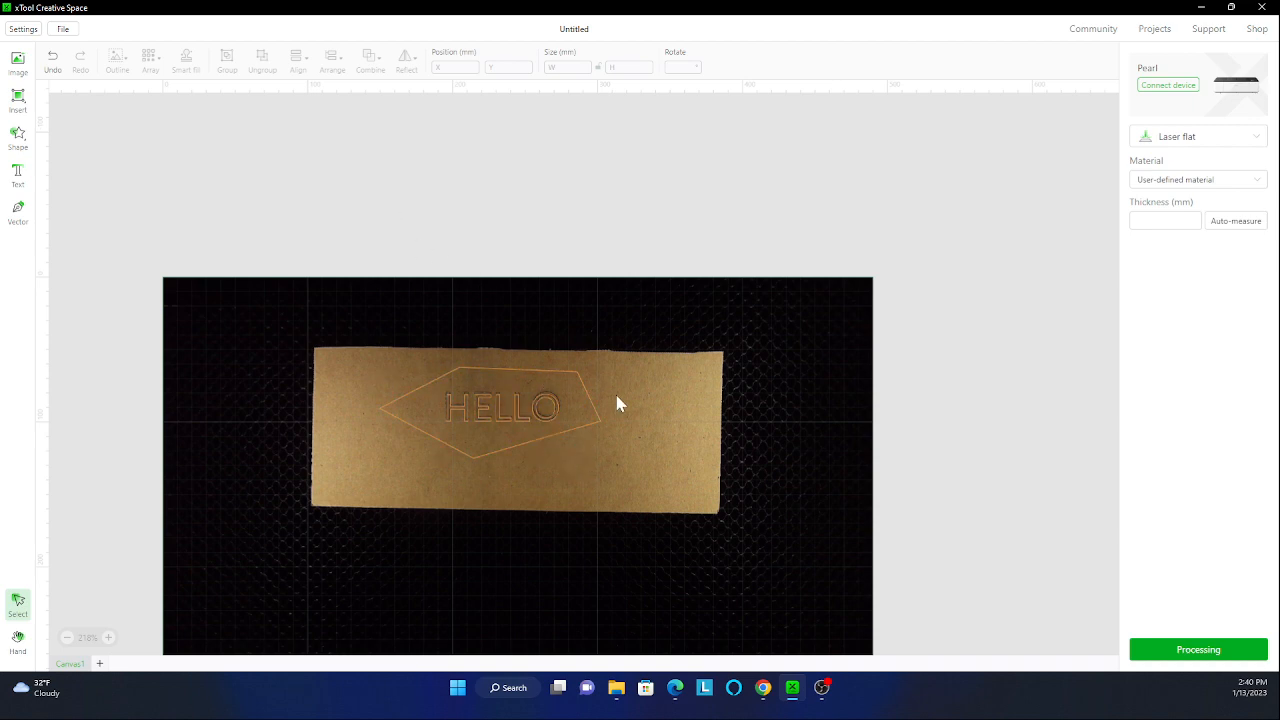
Step: Keep the processing mode at Laser flat and set the material to 2mm Cardboard
left_click(1220, 140)
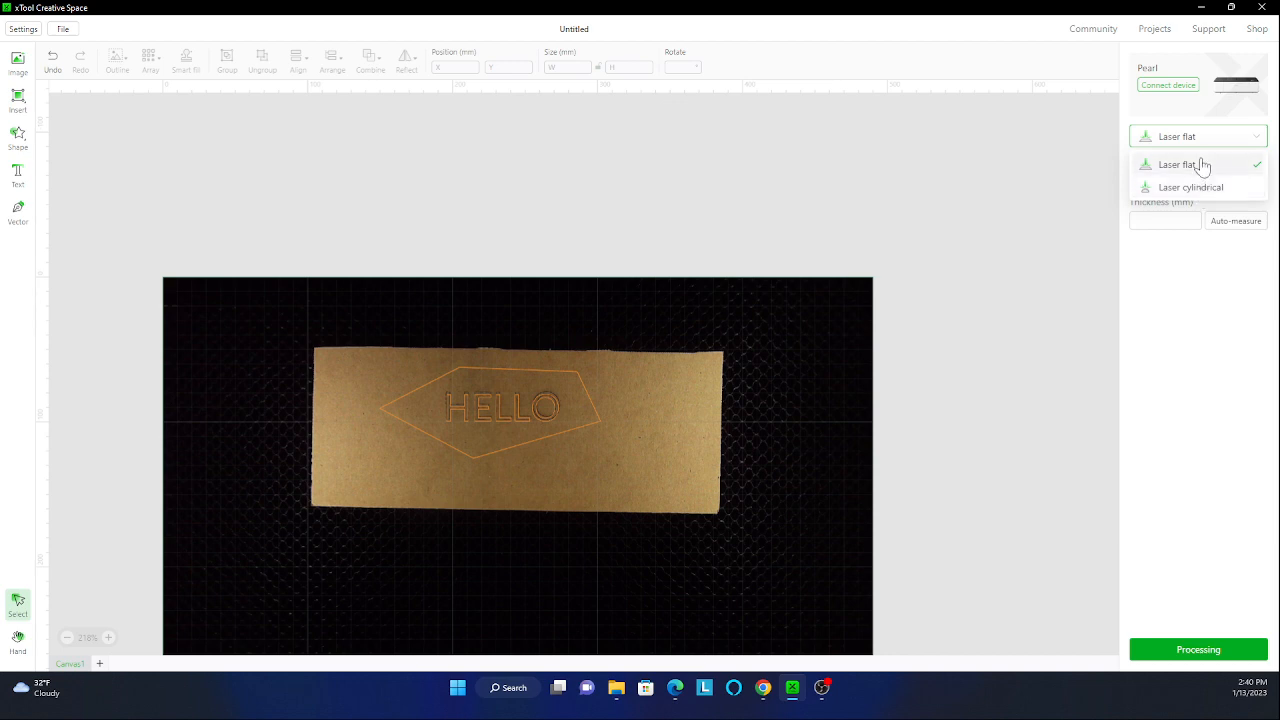
left_click(1203, 165)
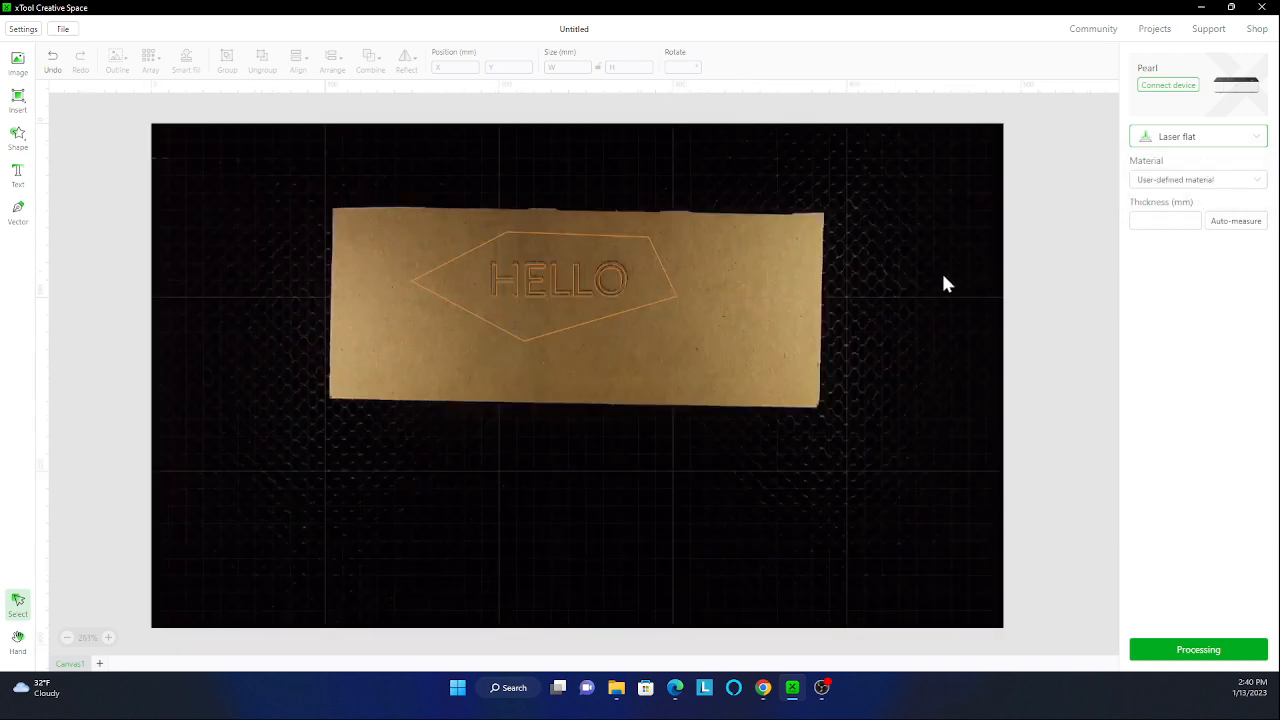
left_click(1213, 181)
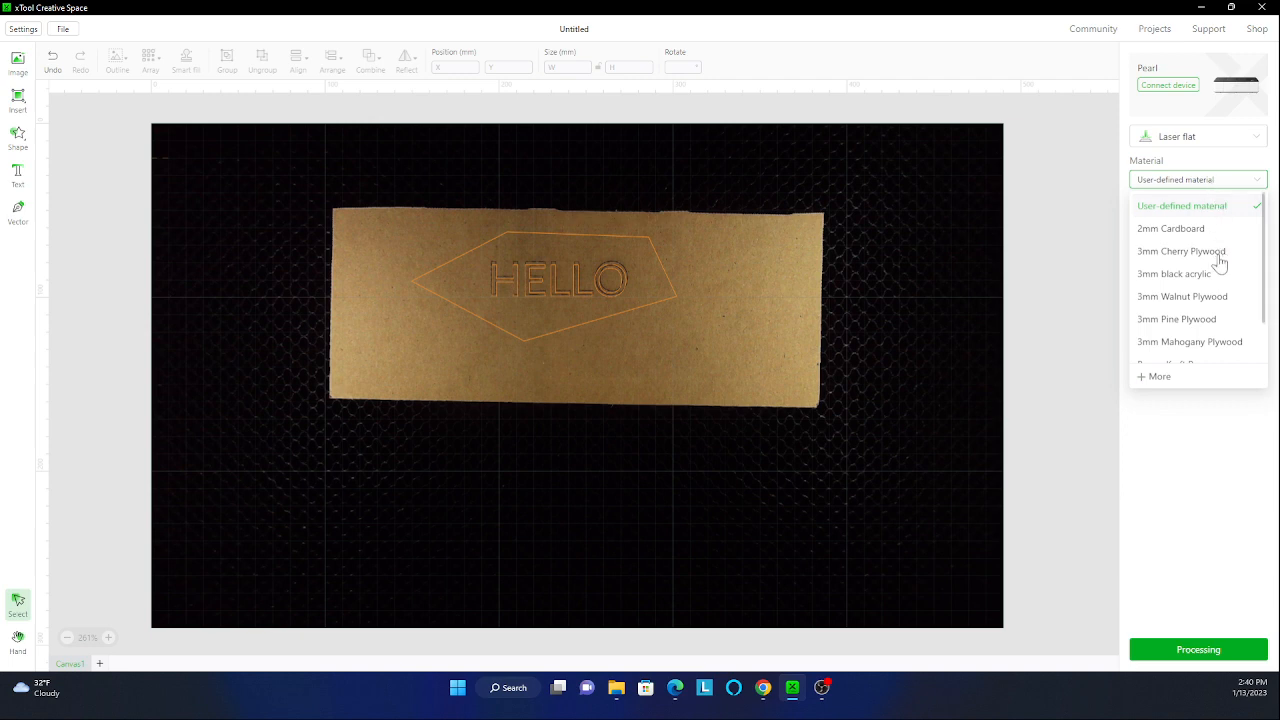
scroll(1220, 270, "down", 2)
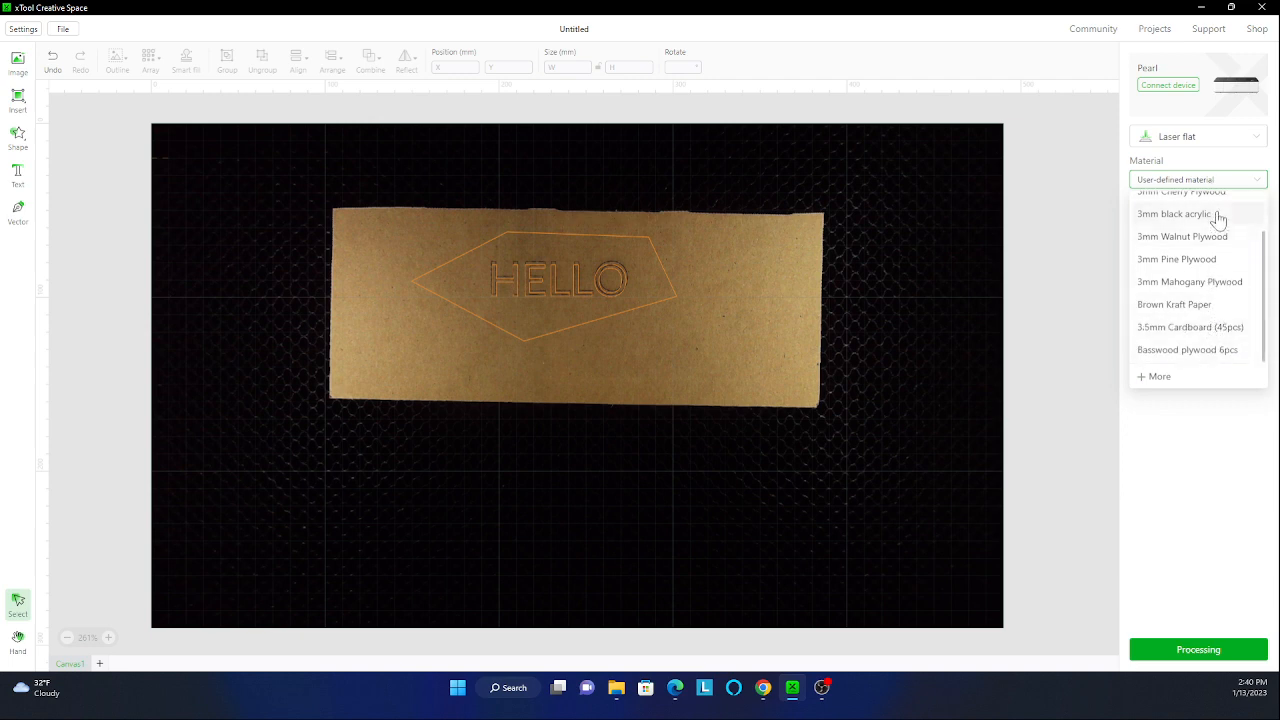
scroll(1217, 214, "up", 2)
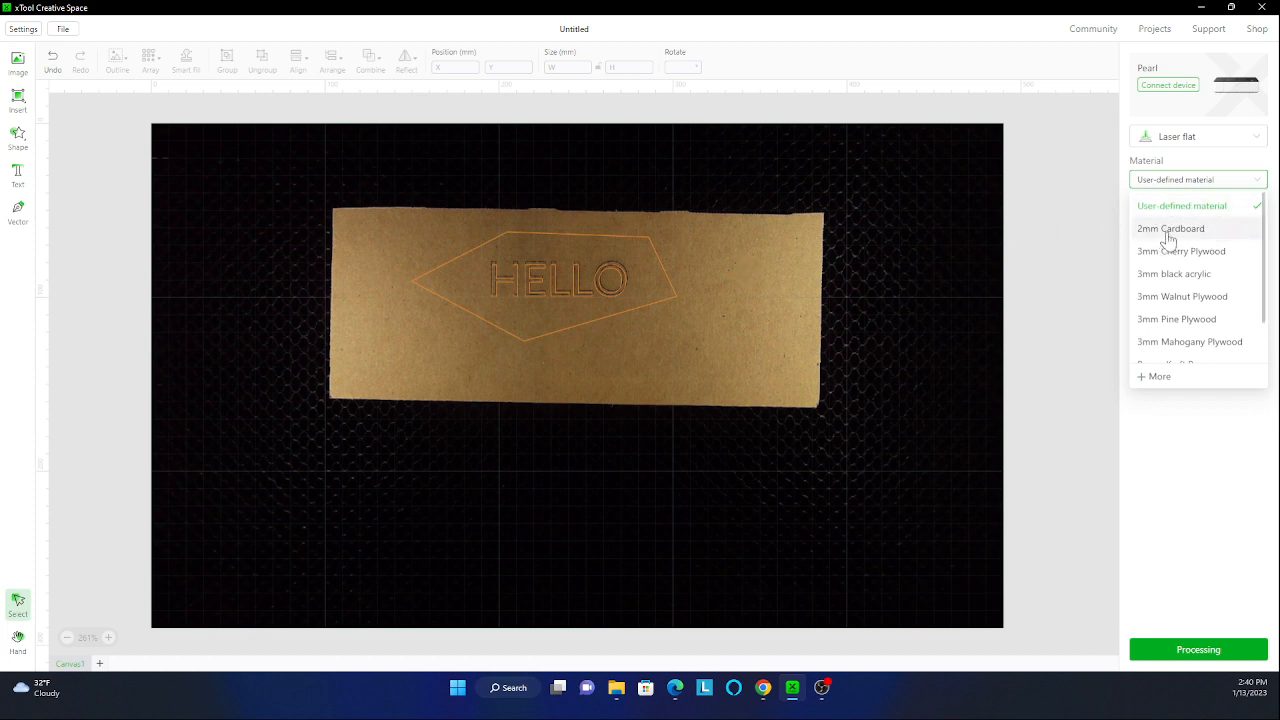
left_click(1168, 236)
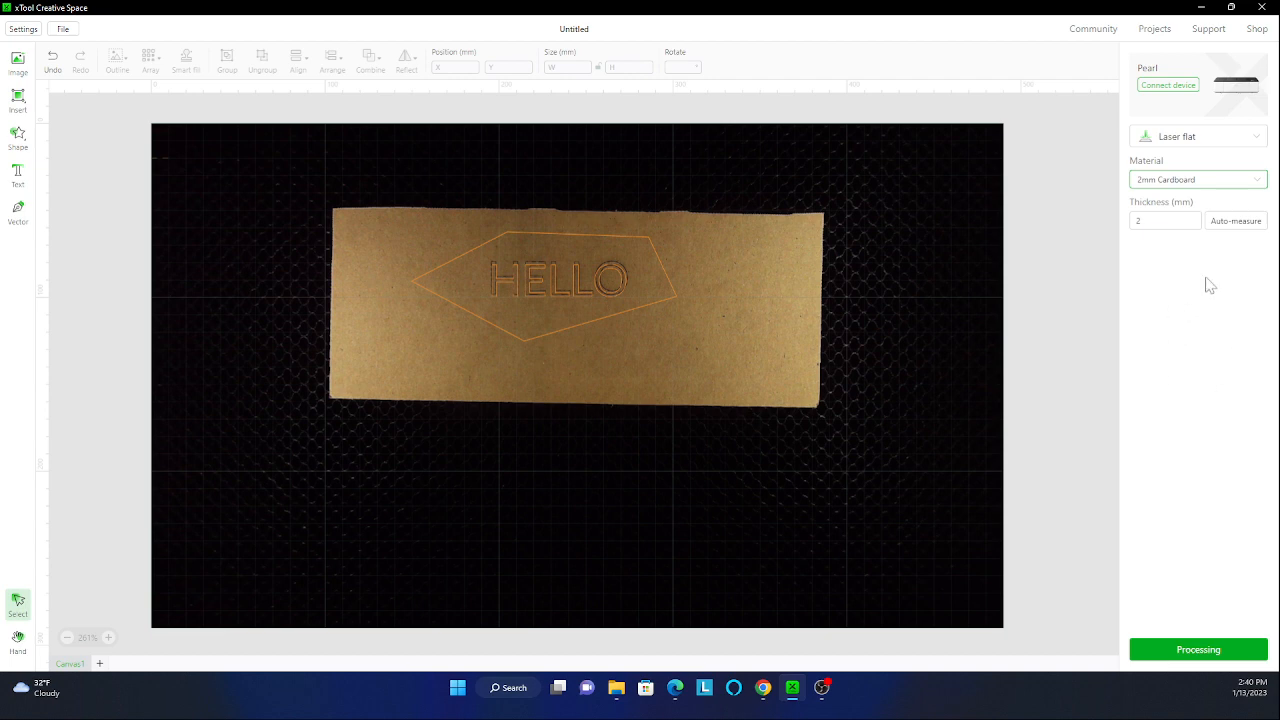
left_click(1165, 220)
left_click(1201, 372)
left_click(1166, 182)
left_click(1168, 180)
left_click(1177, 182)
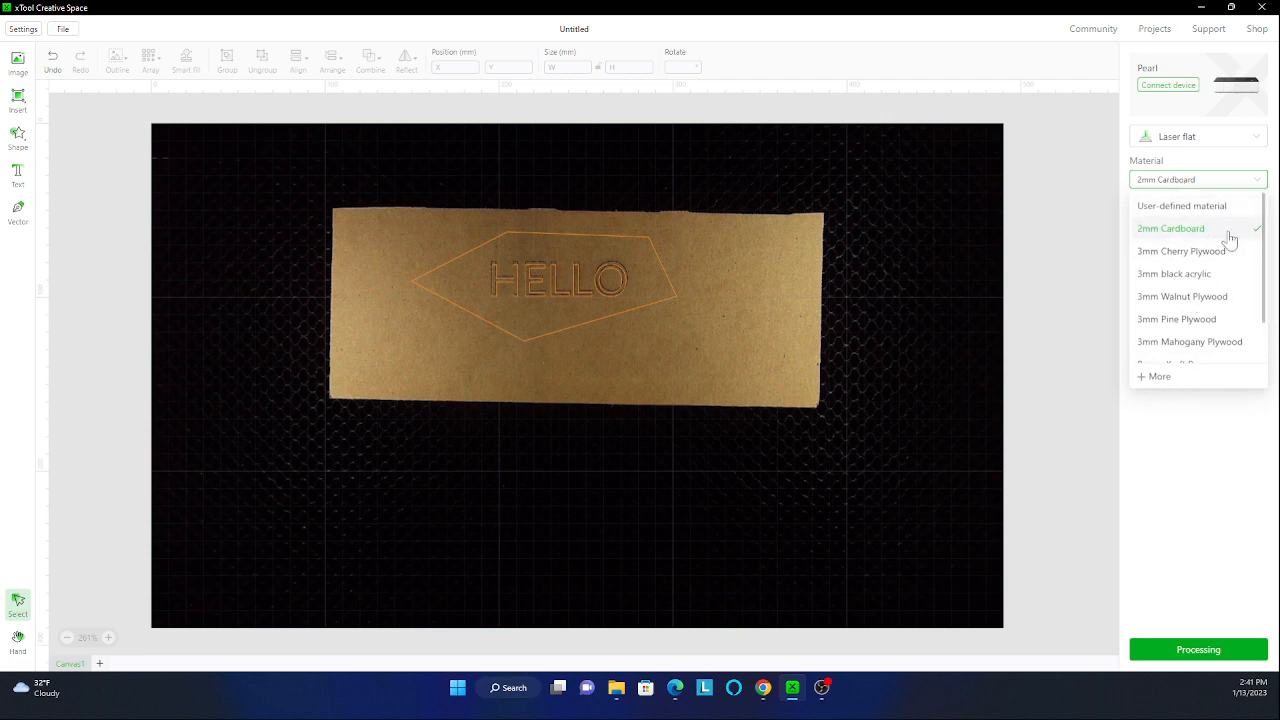
left_click(1199, 445)
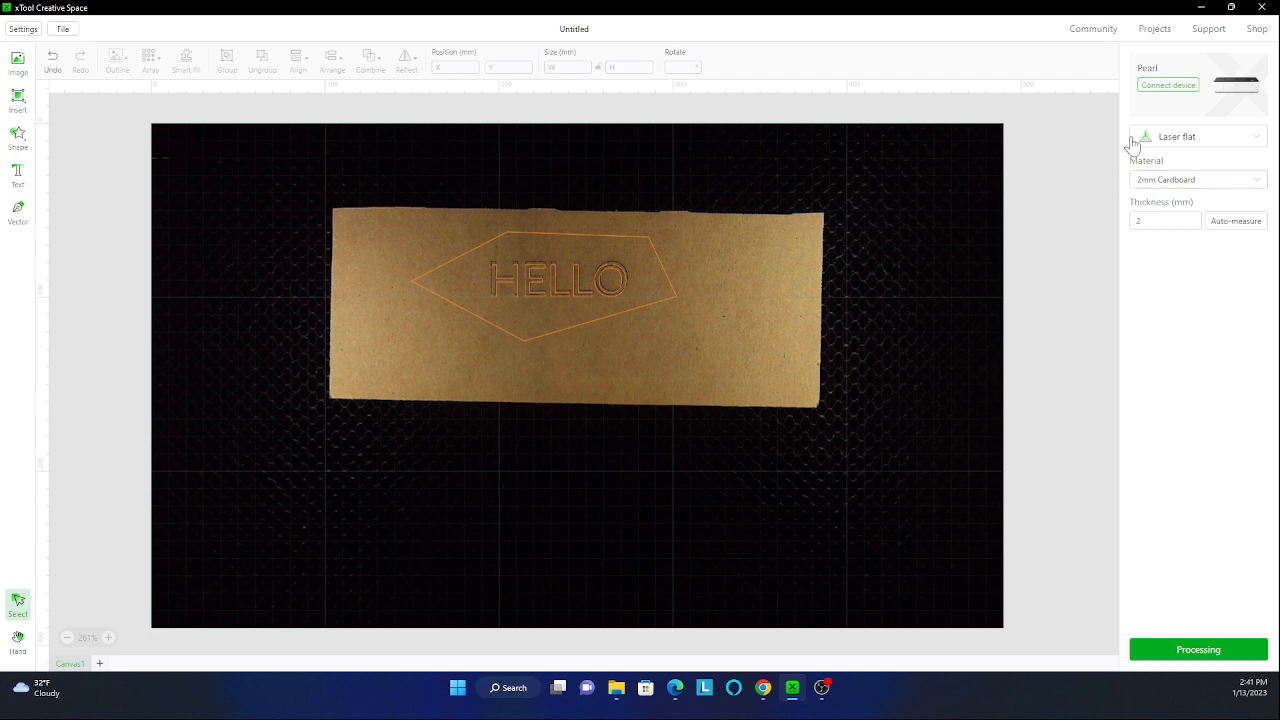
Step: Connect to the P1 laser over USB, refreshing the device list until it can be selected
left_click(1166, 86)
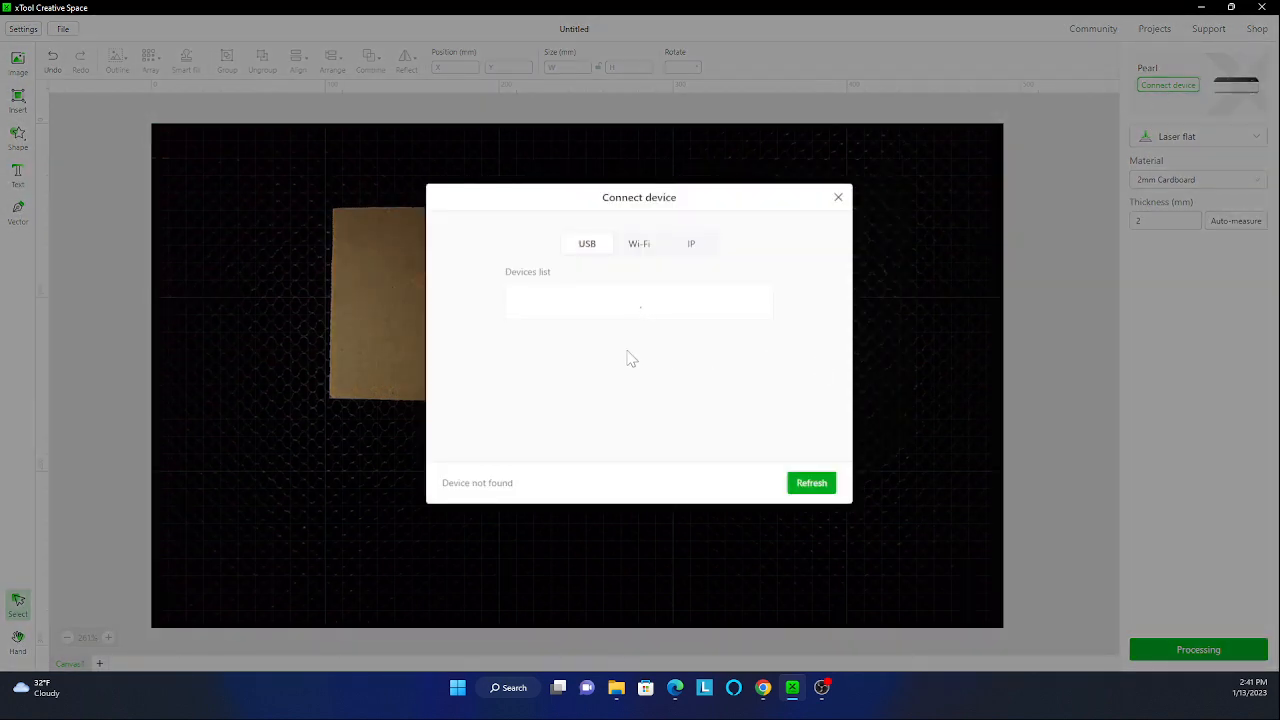
left_click(808, 484)
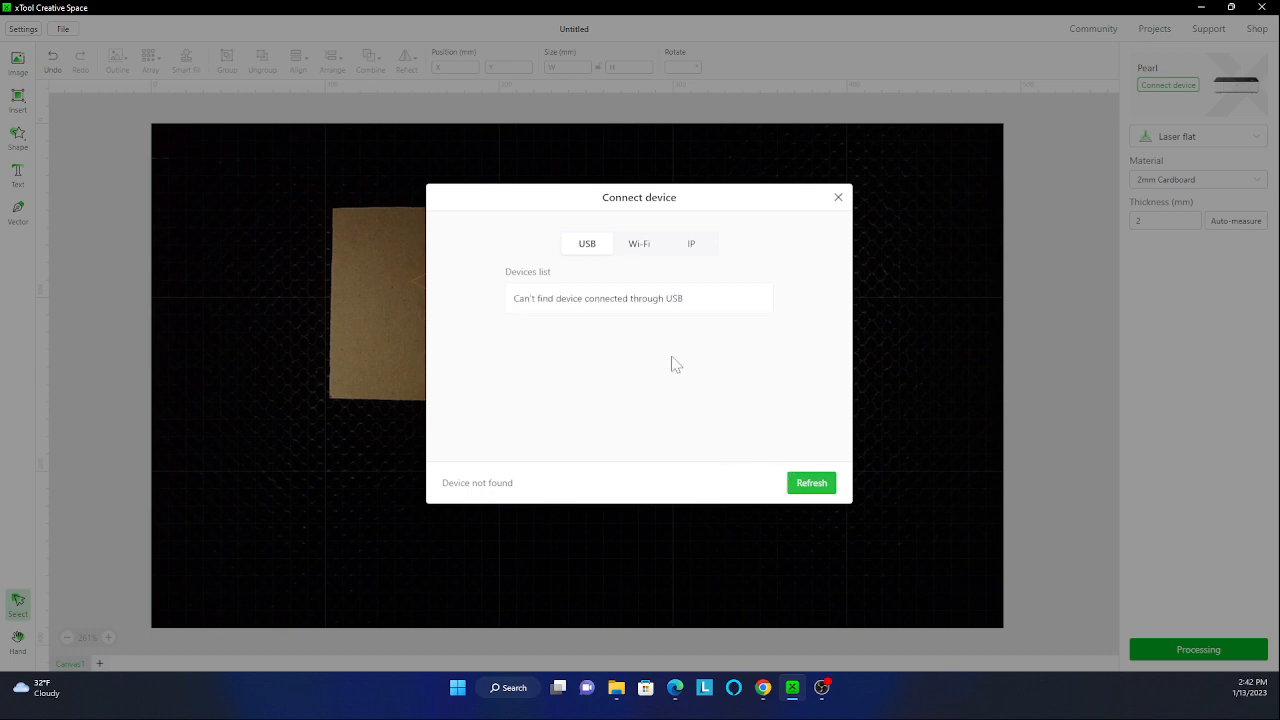
left_click(811, 484)
left_click(839, 199)
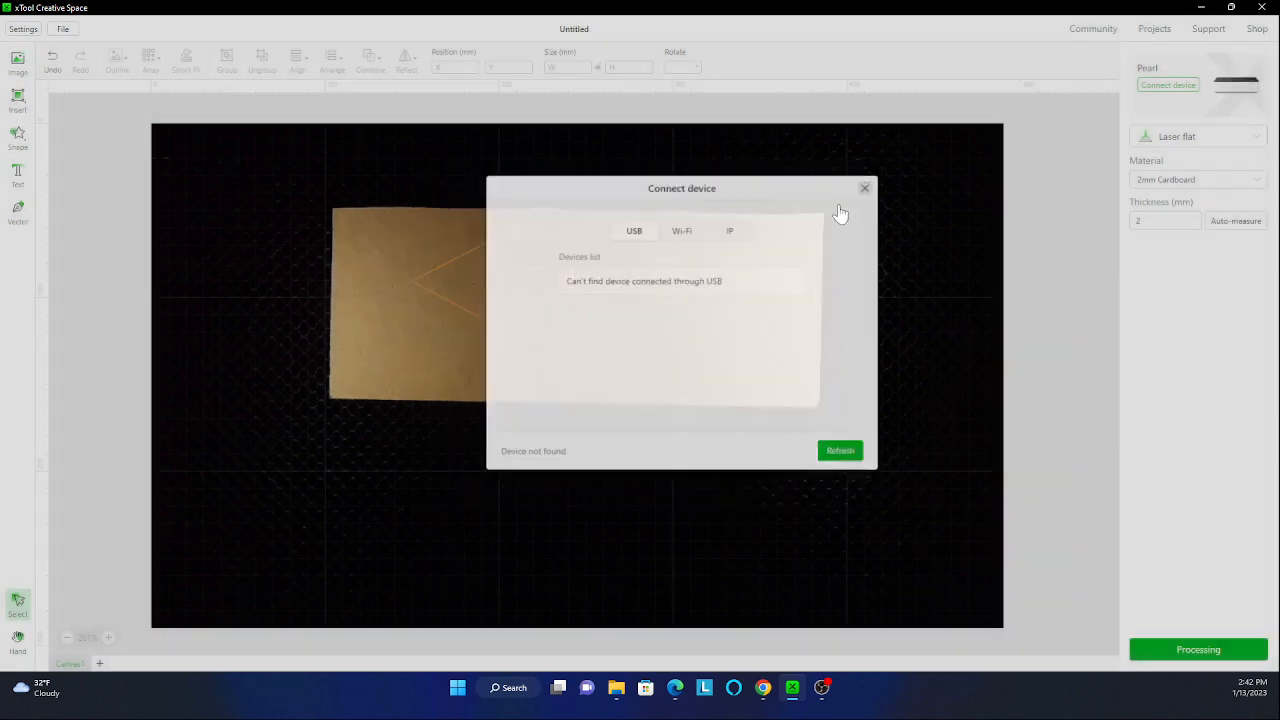
left_click(1163, 87)
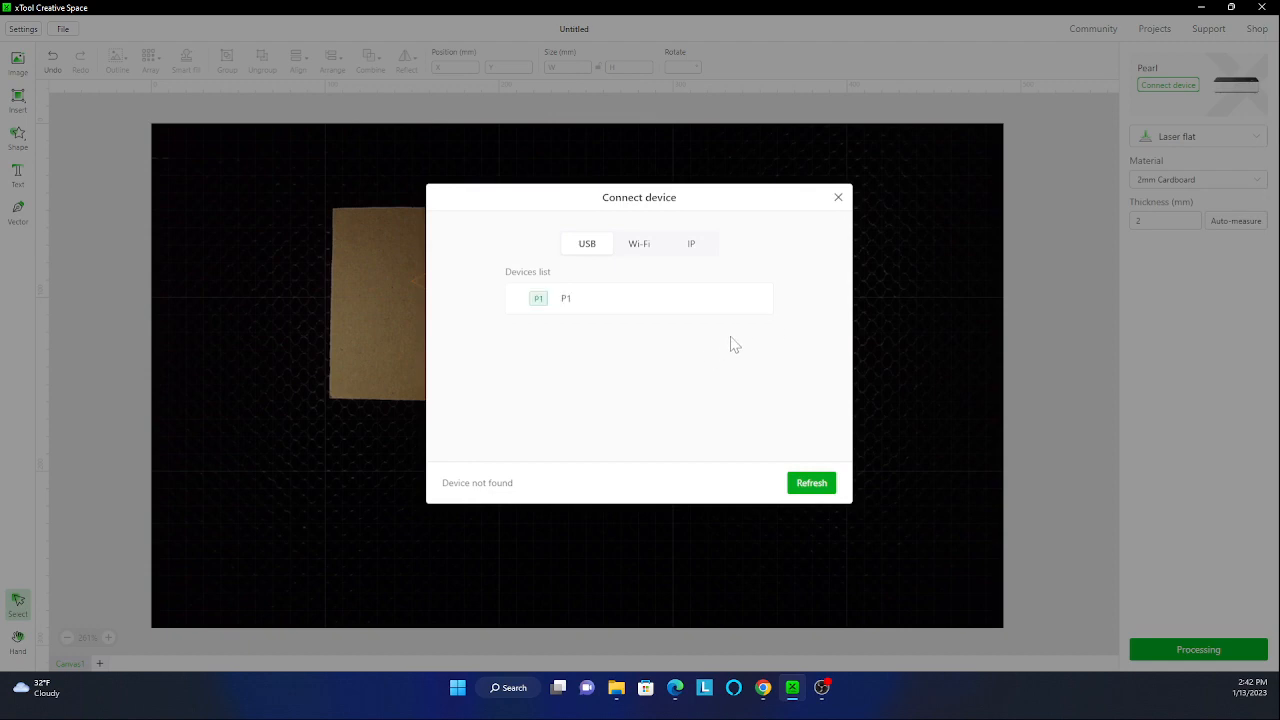
left_click(571, 302)
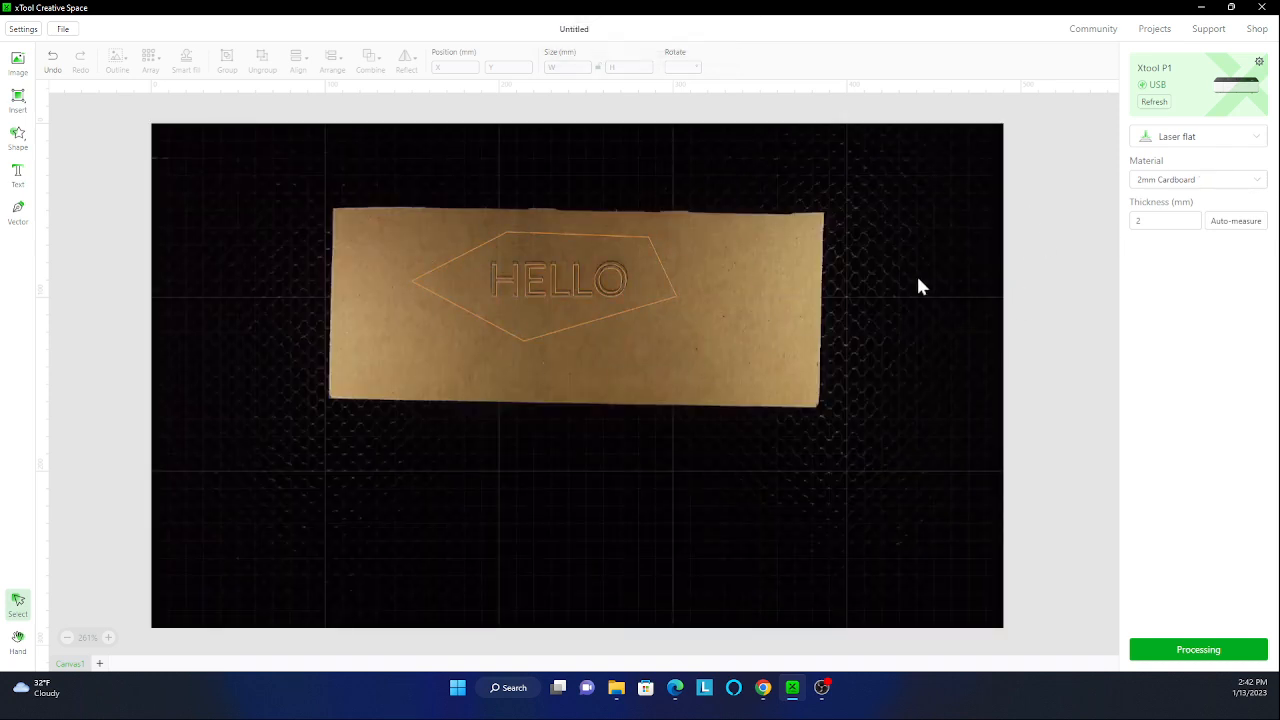
left_click(1193, 181)
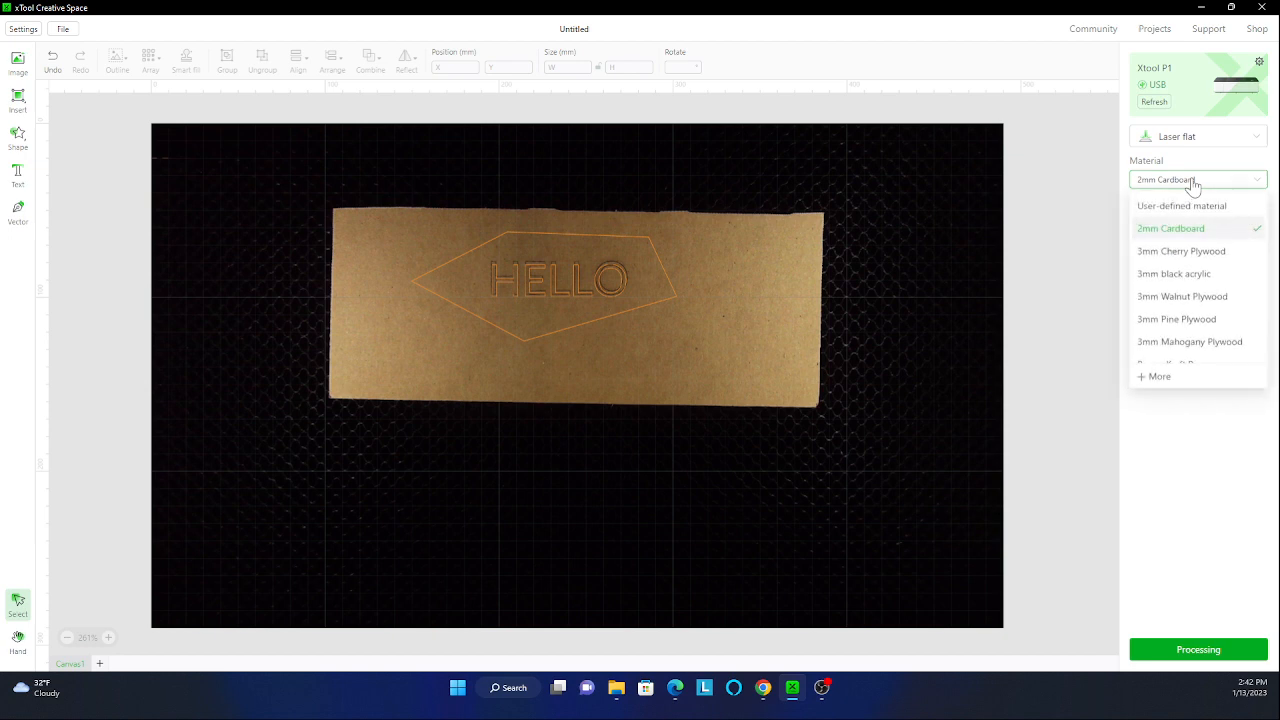
left_click(1193, 182)
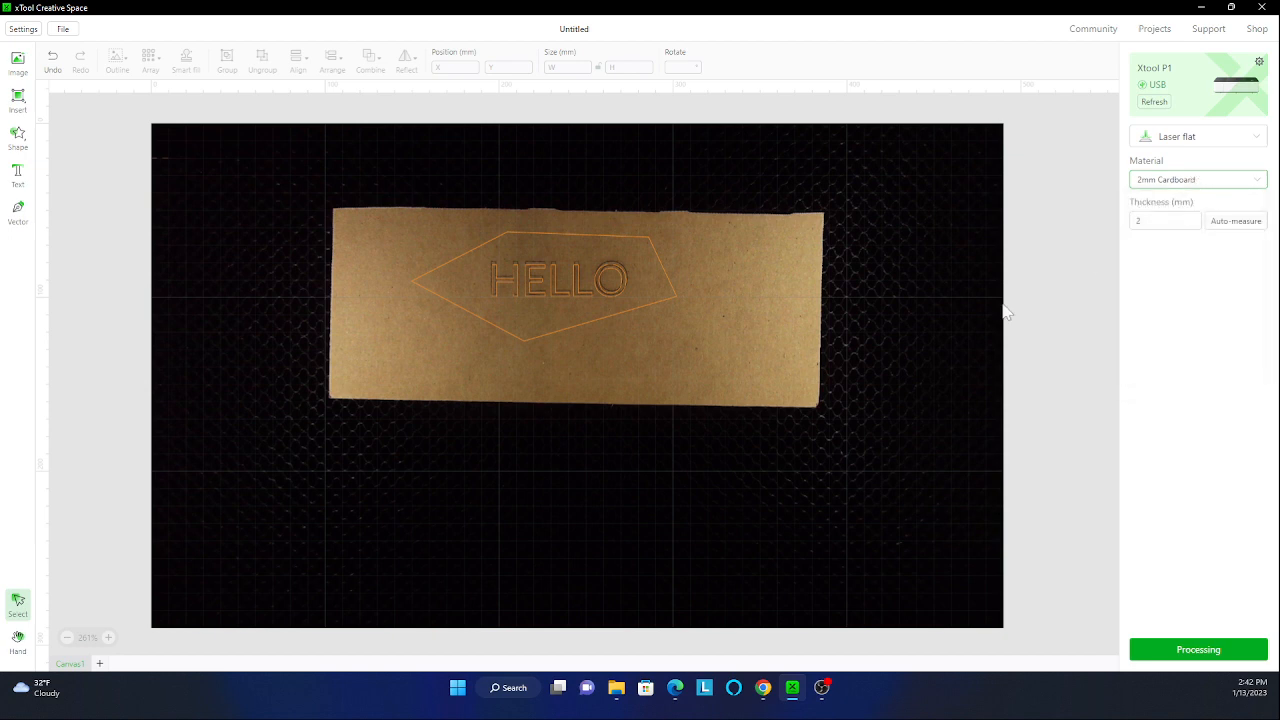
Step: Set the material thickness to 0 mm and the five-sided outline's Score power to 30%
left_click(553, 326)
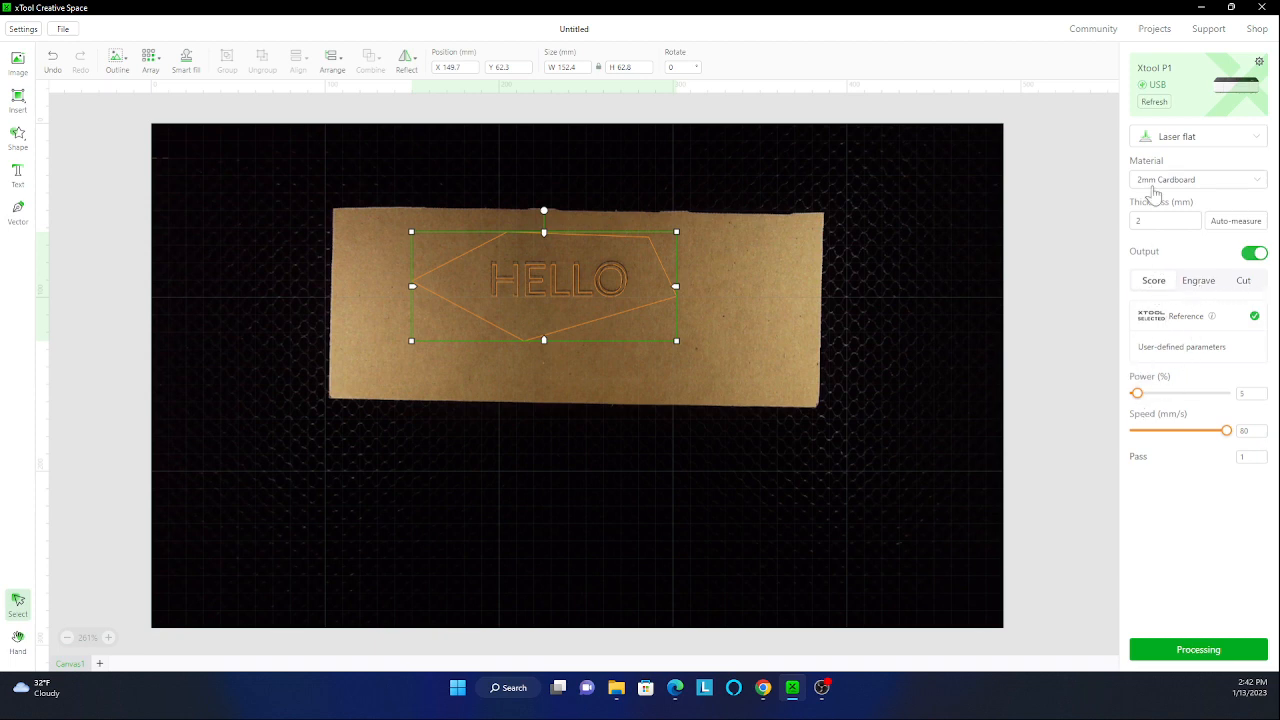
left_click_drag(1150, 221, 1117, 227)
left_click(1233, 396)
type("30")
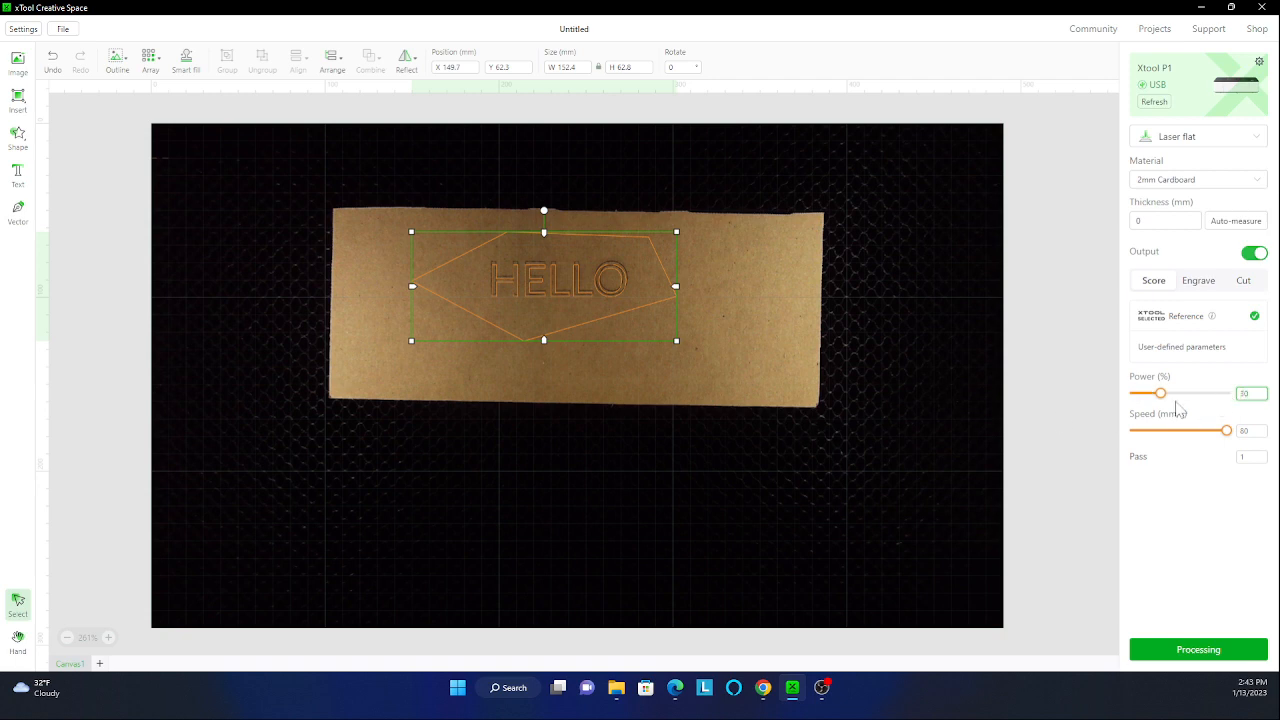
Step: Move the HELLO text onto blank cardboard below the five-sided outline, at about X 268 mm, Y 132 mm
left_click(622, 266)
left_click_drag(600, 275, 730, 362)
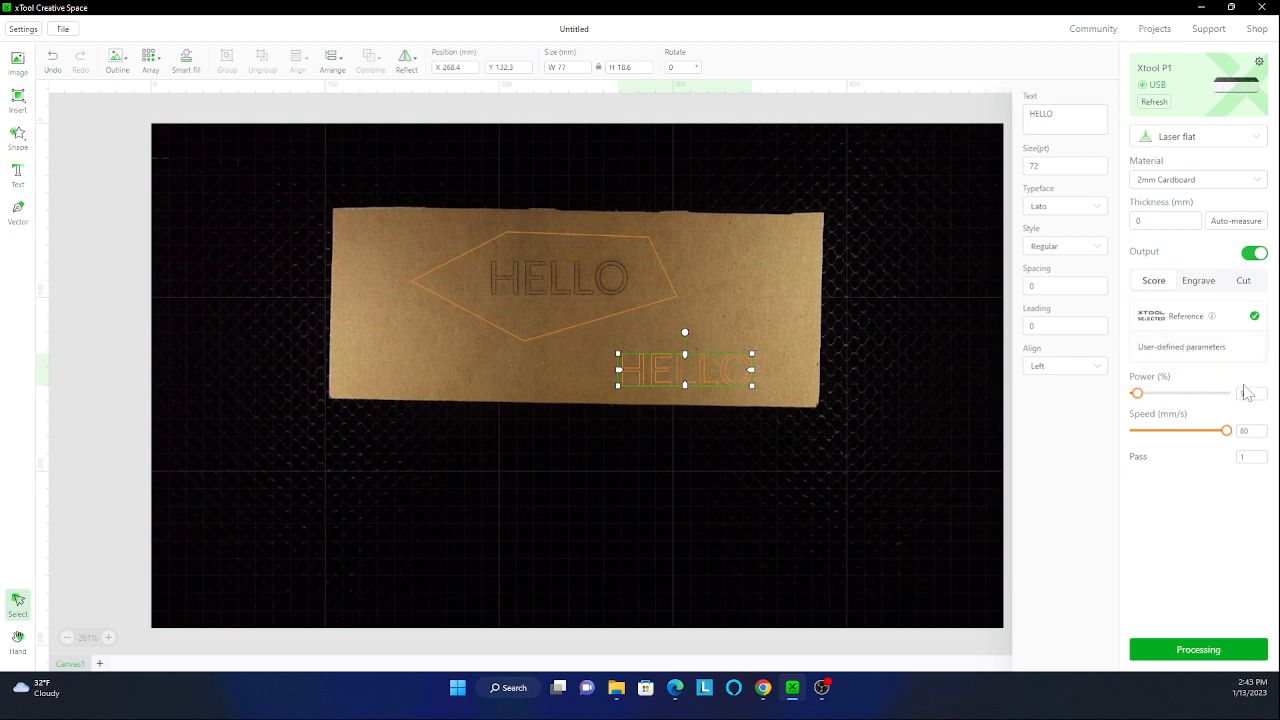
Step: Switch the HELLO text to Engrave and check the lines per cm options, keeping 90
left_click(1198, 281)
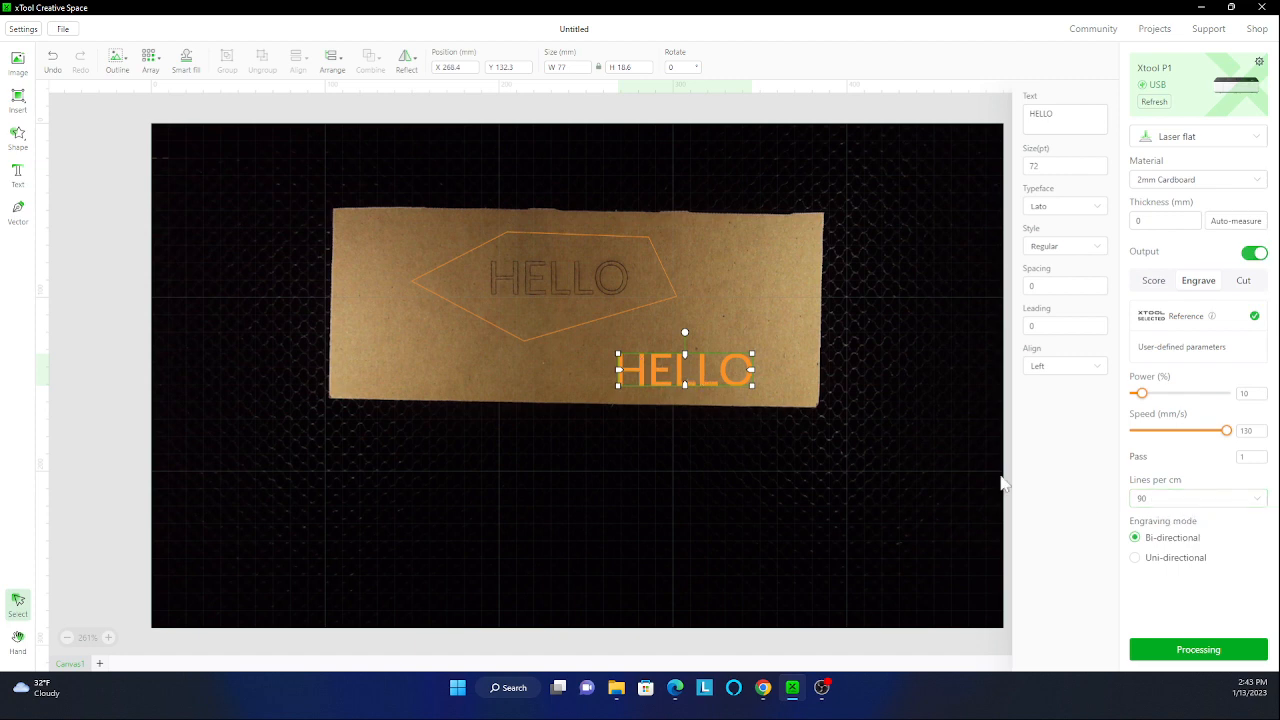
left_click(1158, 502)
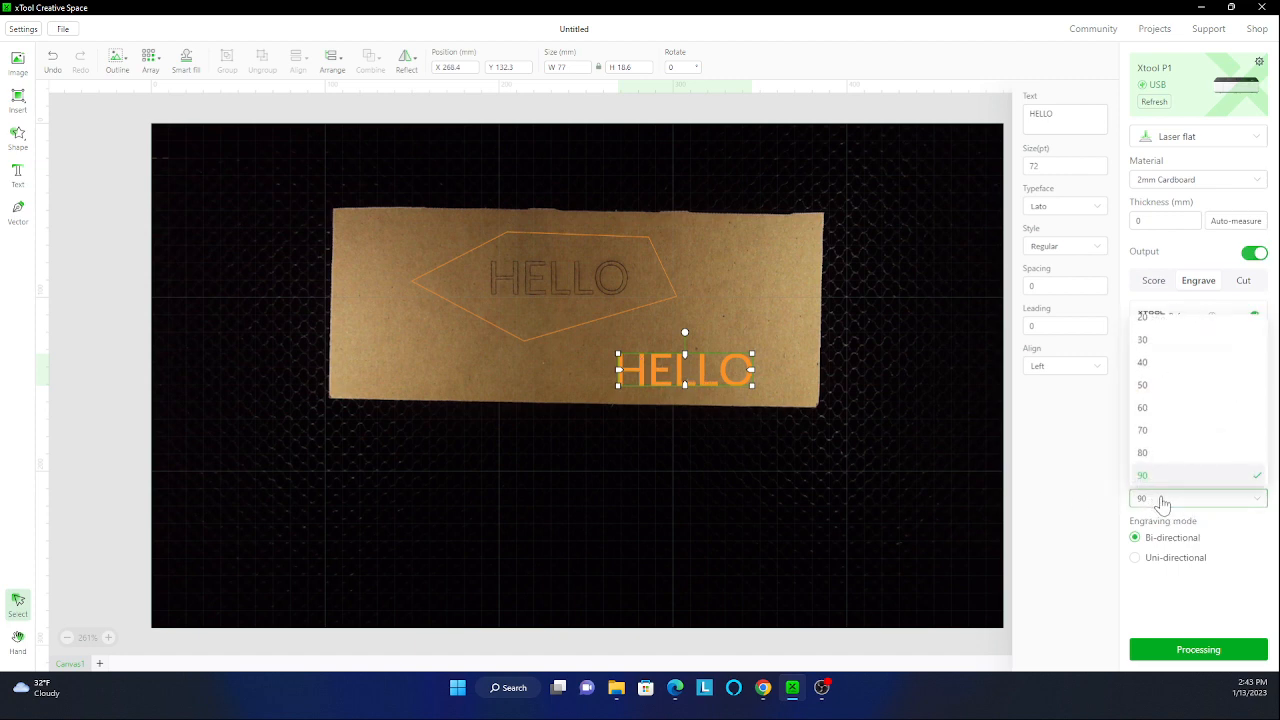
left_click(1150, 498)
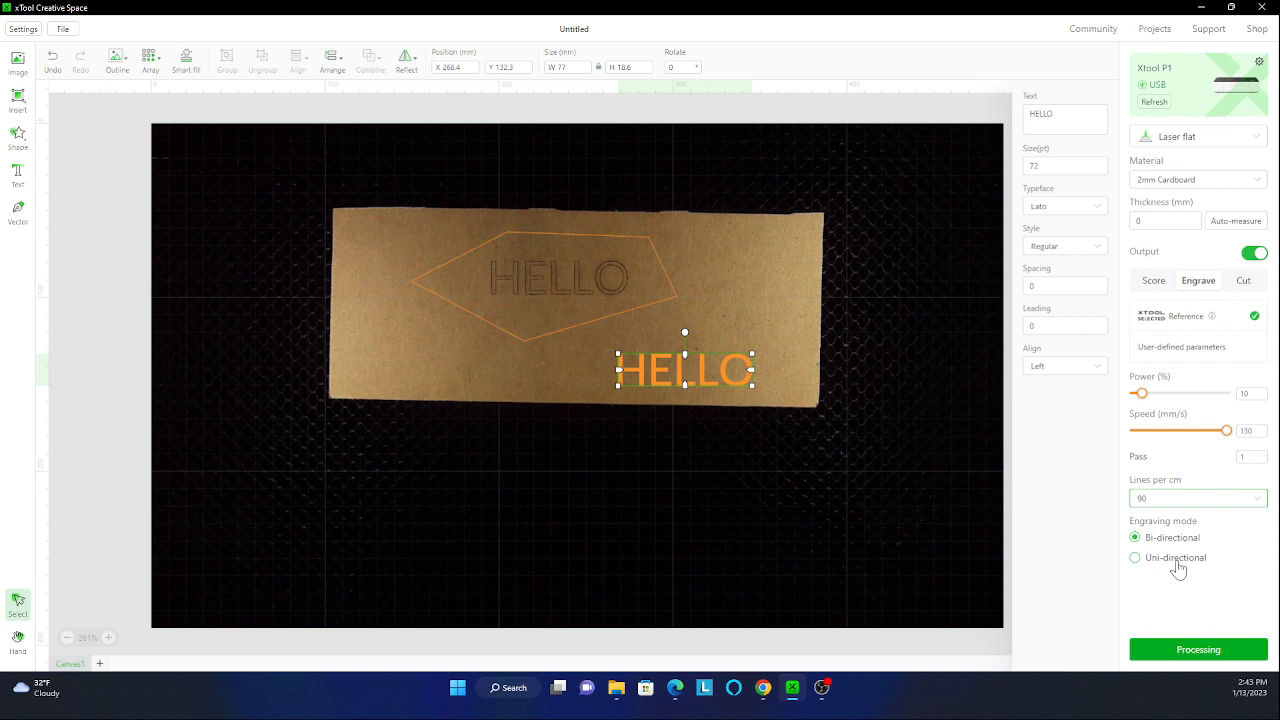
Step: Set the HELLO text to Cut with a speed of 65 mm/s and a power of 65%
left_click(1243, 281)
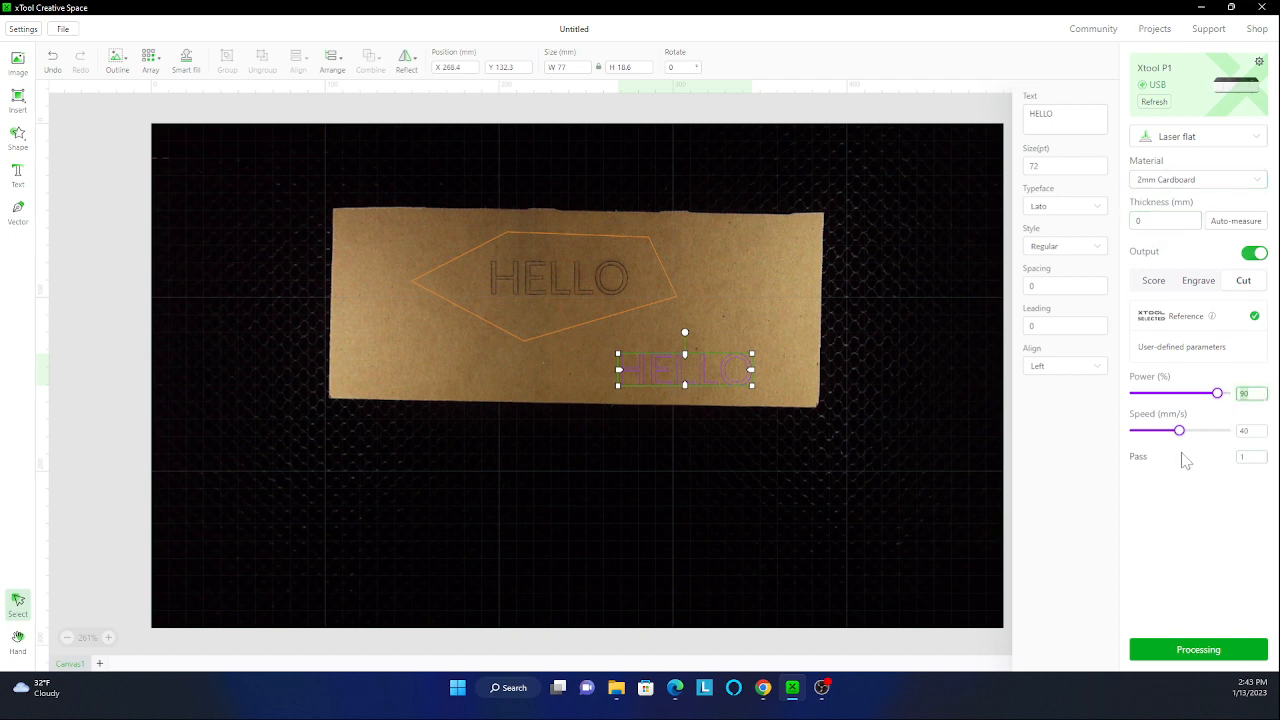
left_click(1247, 430)
left_click_drag(1249, 431, 1227, 436)
type("65")
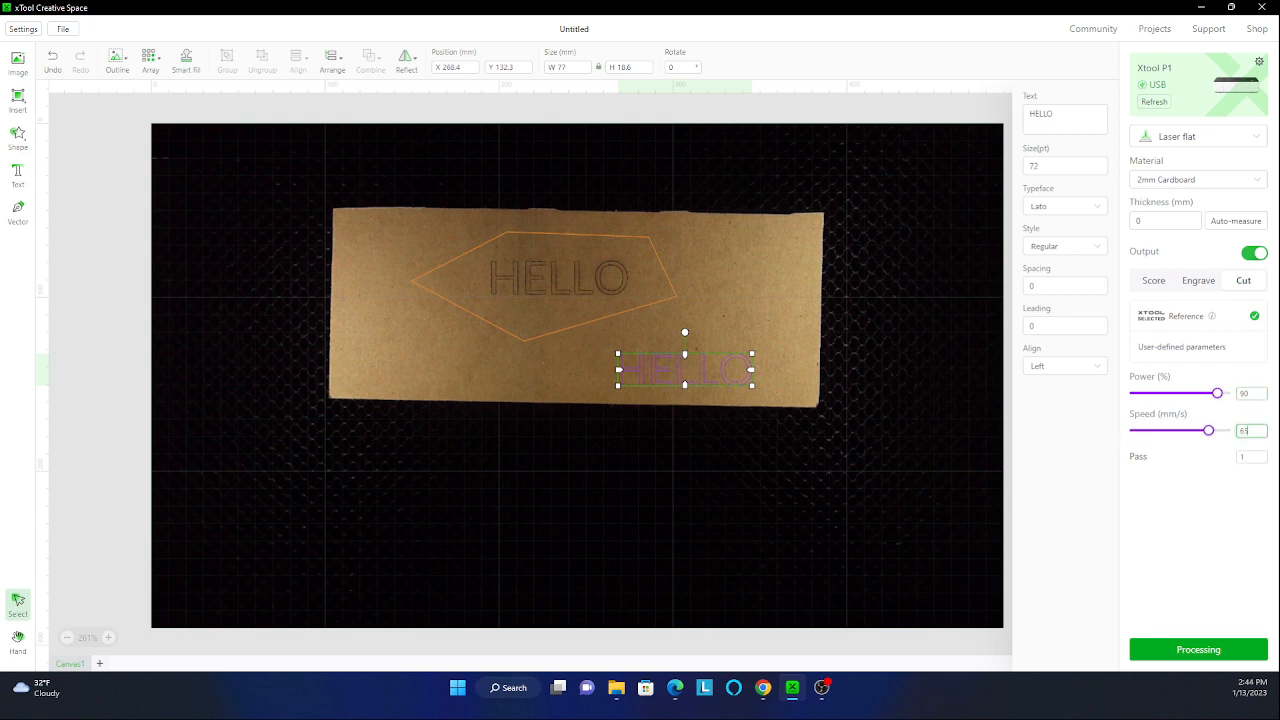
type("65")
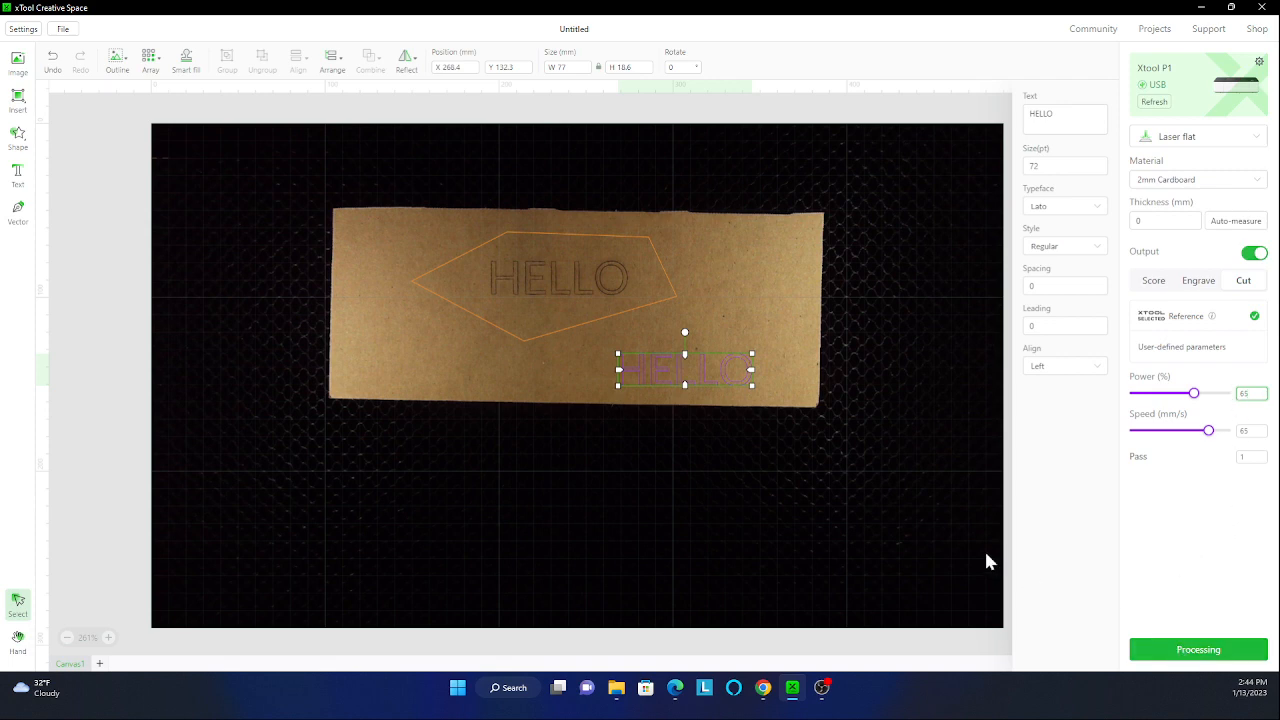
Step: Delete the five-sided outline and move the HELLO text just below the scored HELLO, at about X 195 mm, Y 107 mm
left_click_drag(589, 319, 420, 366)
key("Delete")
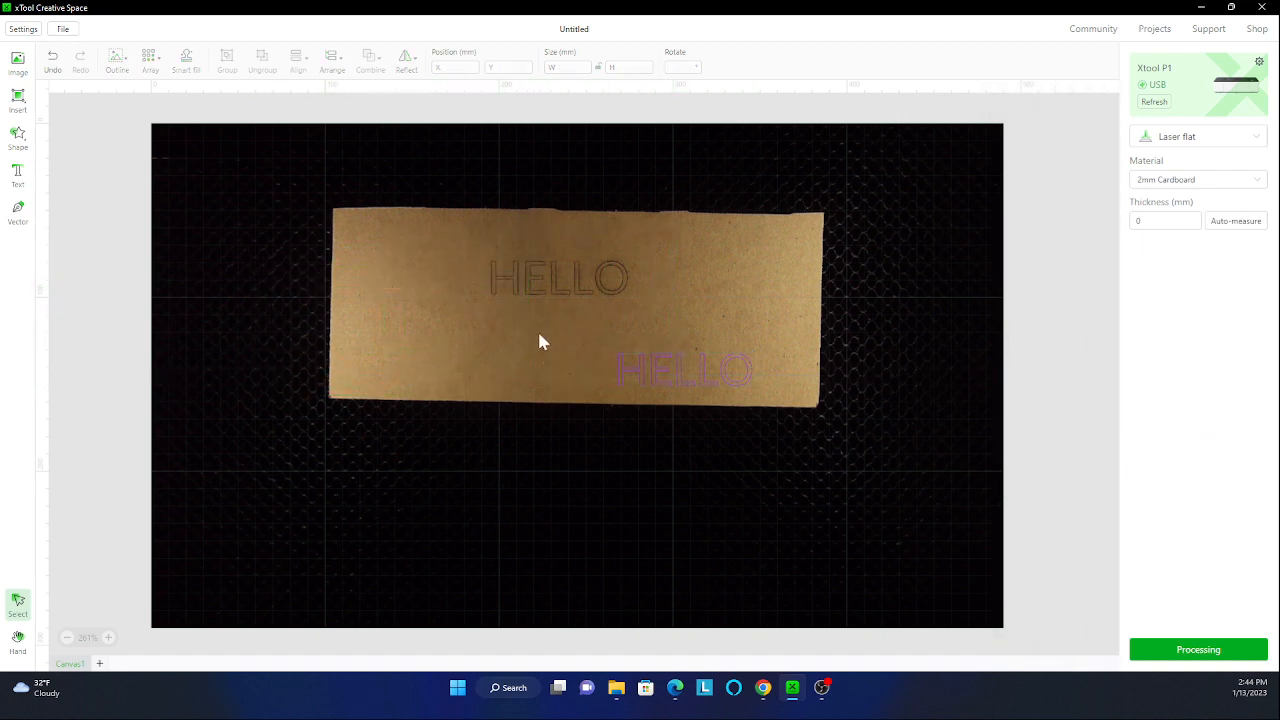
left_click_drag(649, 369, 524, 326)
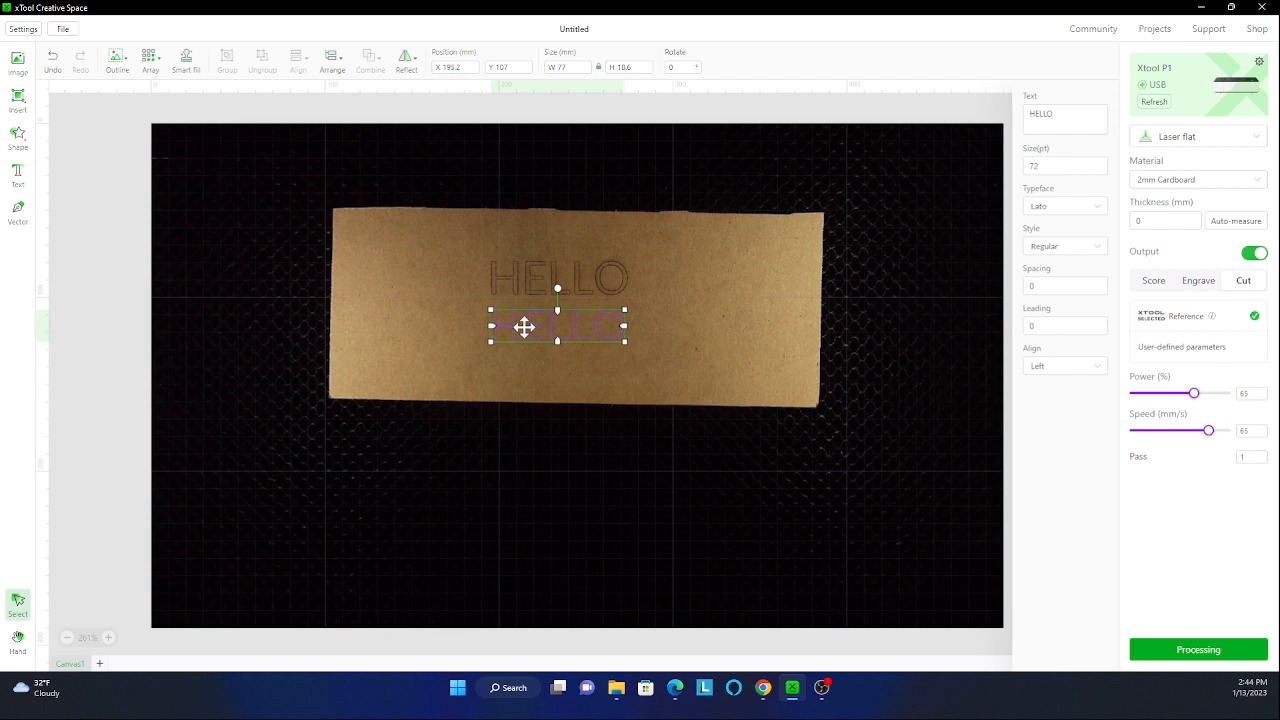
Step: Generate the processing preview of the HELLO cut and send the job to the laser
left_click(1197, 650)
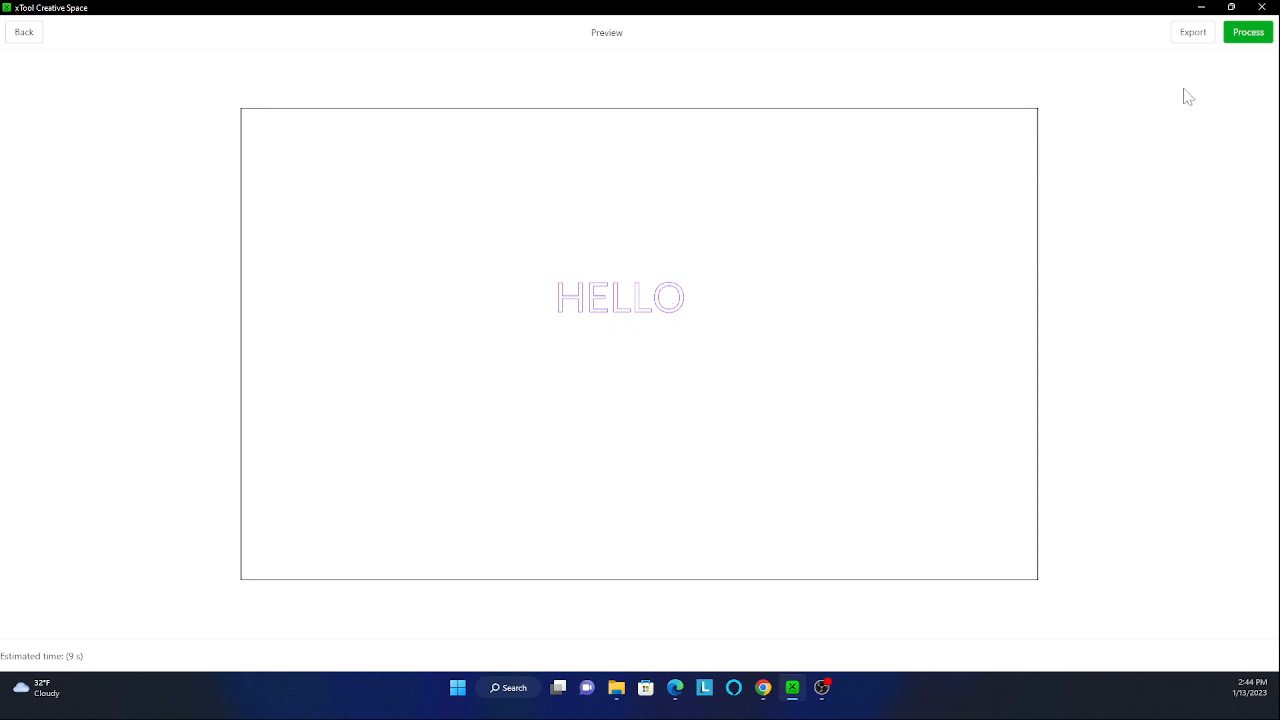
left_click(1249, 36)
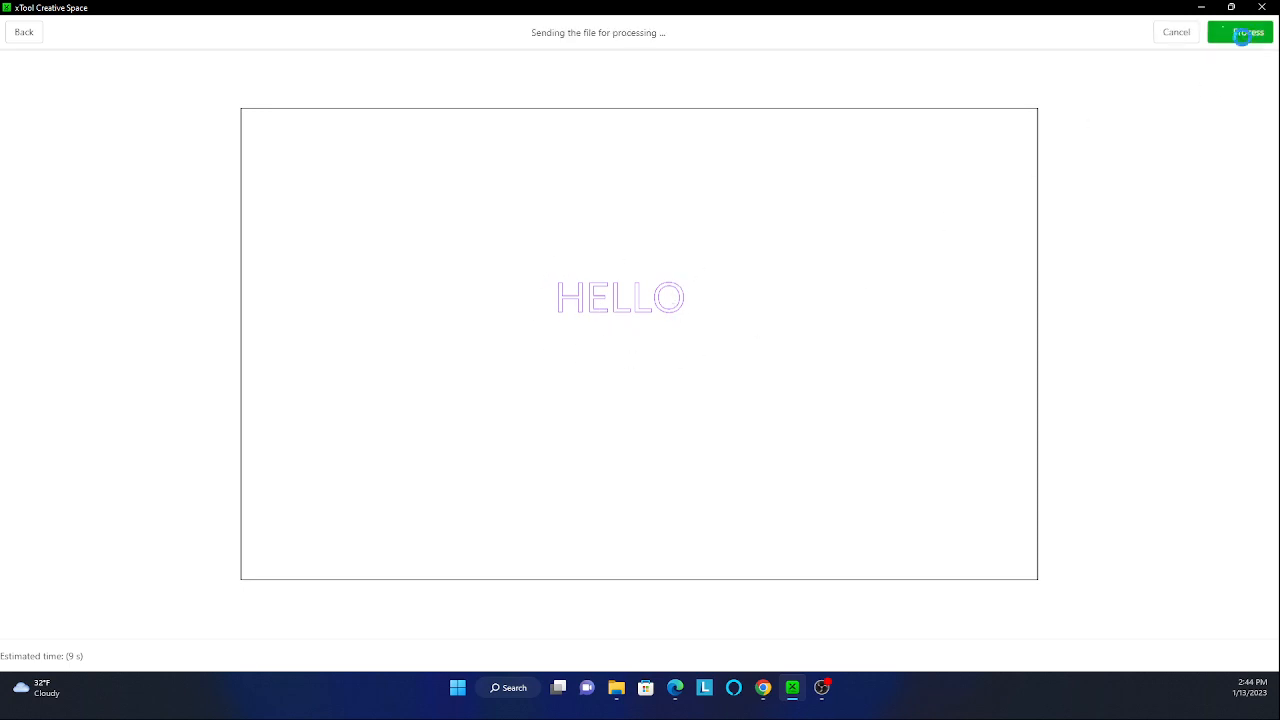